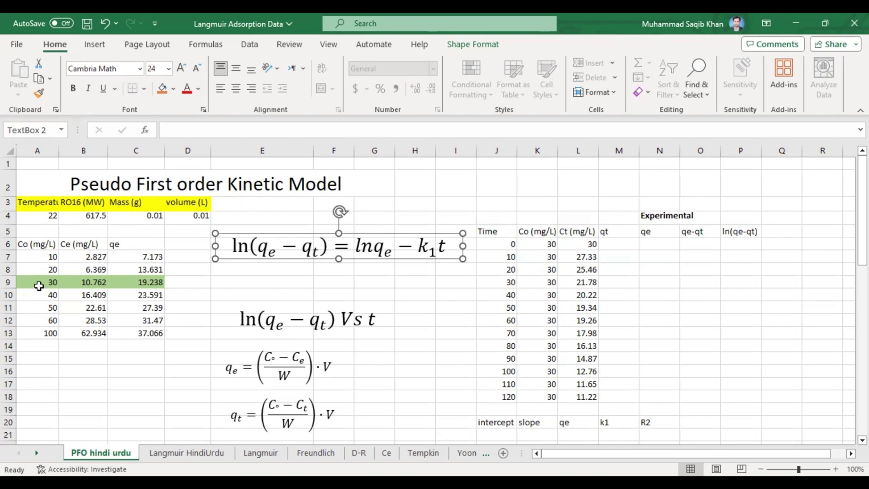
Examine the Co, Ce and qe cells of the highlighted 30 mg/L row in the equilibrium table
{"action": "left_click_drag", "start_coordinate": [40, 282], "coordinate": [136, 282]}
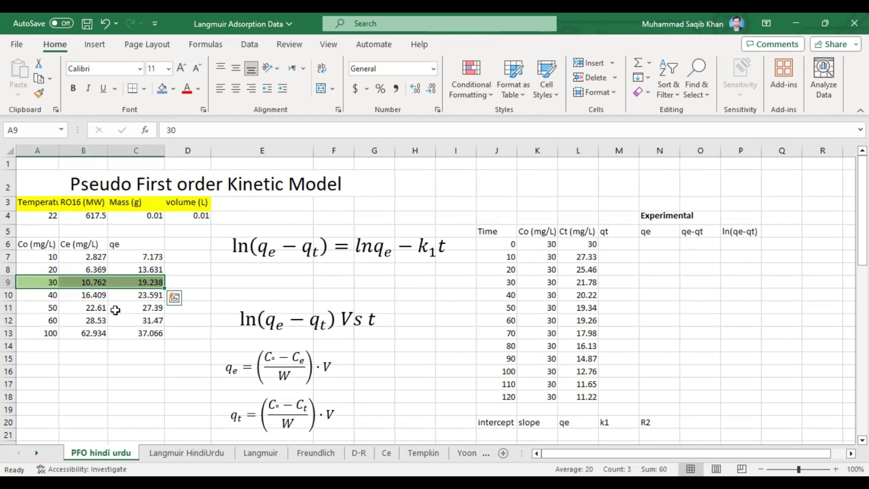
{"action": "left_click", "coordinate": [46, 304]}
{"action": "left_click_drag", "start_coordinate": [45, 282], "coordinate": [136, 280]}
{"action": "left_click_drag", "start_coordinate": [46, 282], "coordinate": [116, 283]}
{"action": "left_click", "coordinate": [77, 281]}
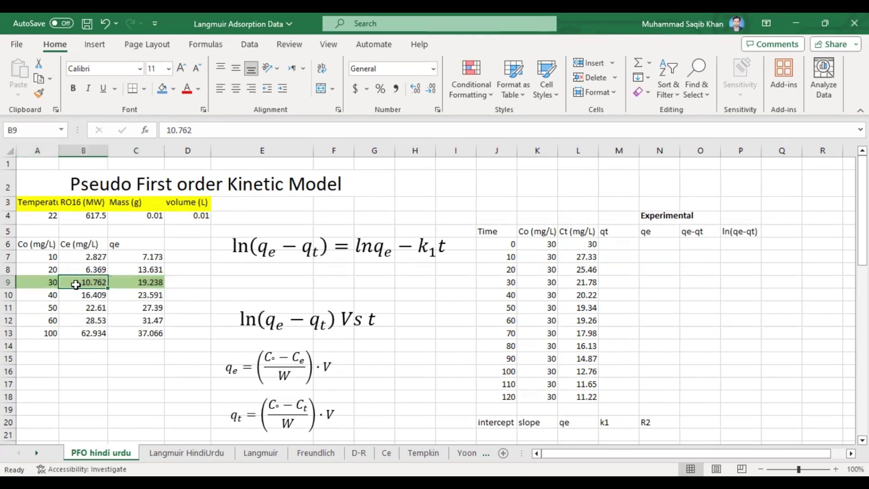
{"action": "left_click", "coordinate": [146, 283]}
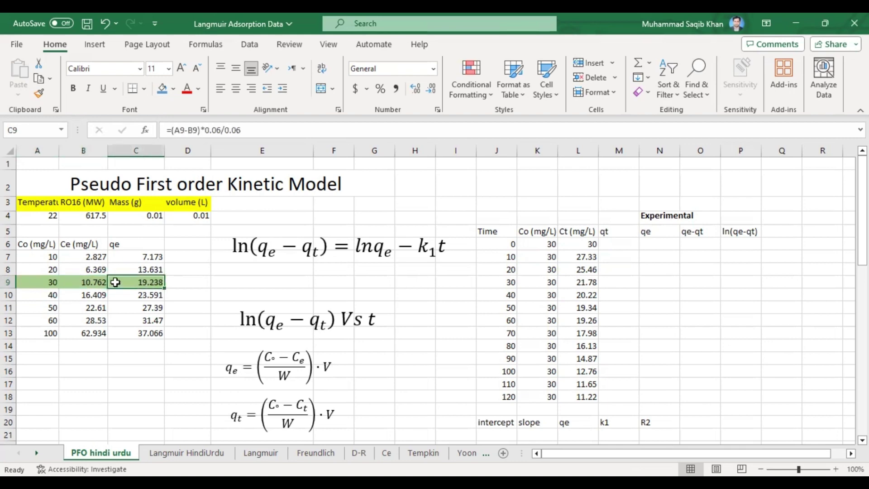
{"action": "left_click", "coordinate": [72, 282]}
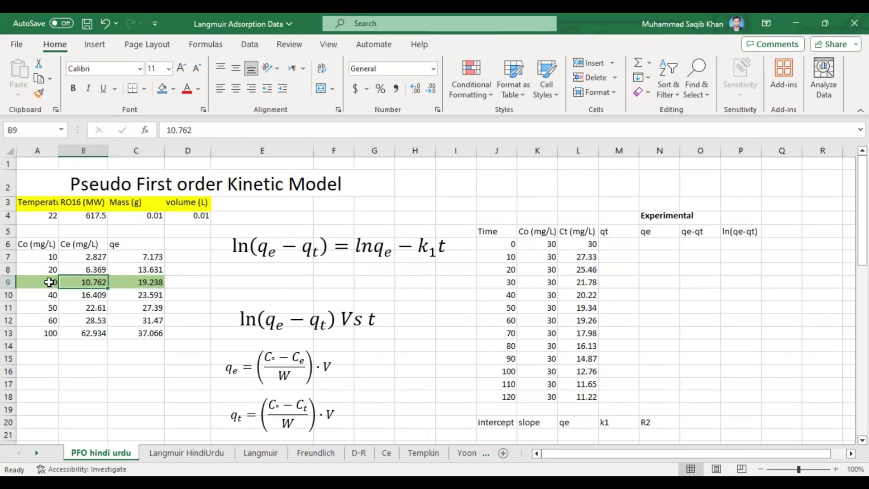
{"action": "left_click", "coordinate": [48, 282]}
{"action": "left_click_drag", "start_coordinate": [48, 282], "coordinate": [71, 283]}
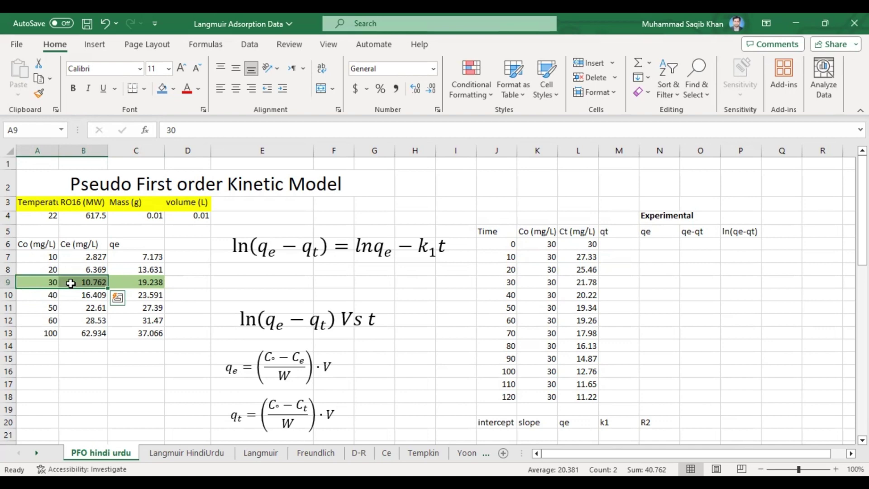
{"action": "left_click_drag", "start_coordinate": [70, 284], "coordinate": [137, 280]}
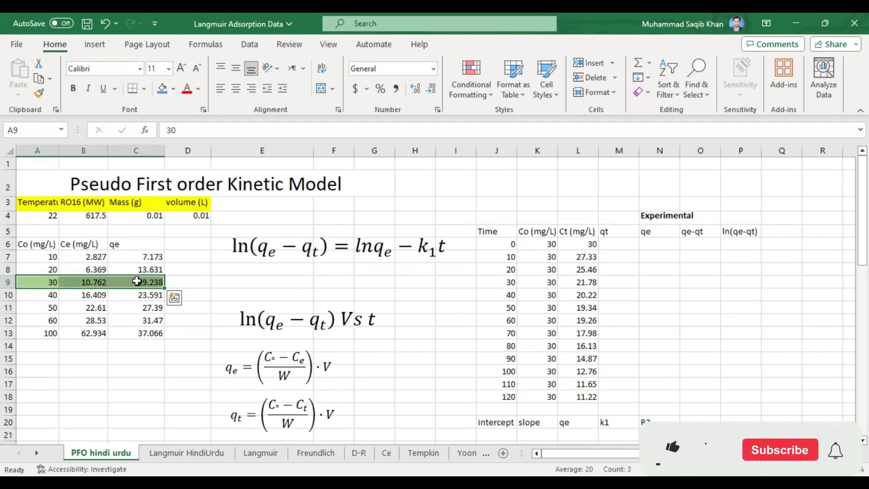
Move the ln(qe−qt) = lnqe − k1t equation down beside rows 7–8 and examine the Time and Ct data in rows 6–18
{"action": "left_click_drag", "start_coordinate": [250, 258], "coordinate": [234, 281]}
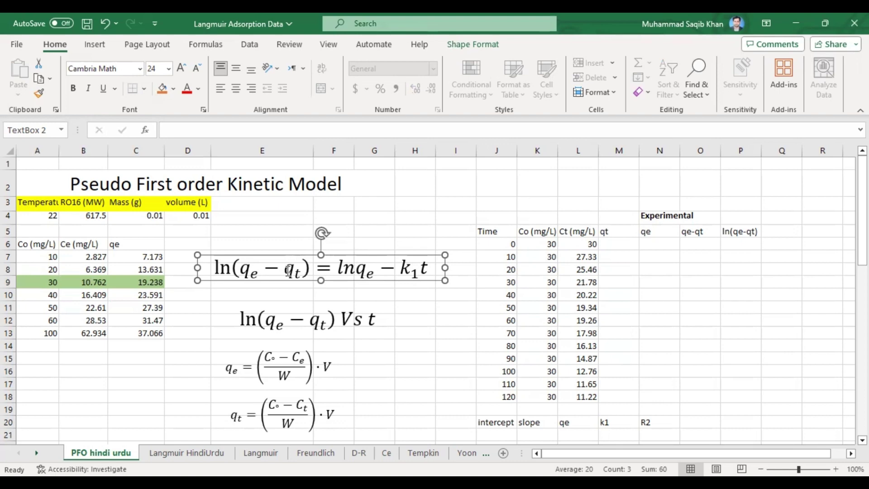
{"action": "left_click_drag", "start_coordinate": [511, 244], "coordinate": [509, 397]}
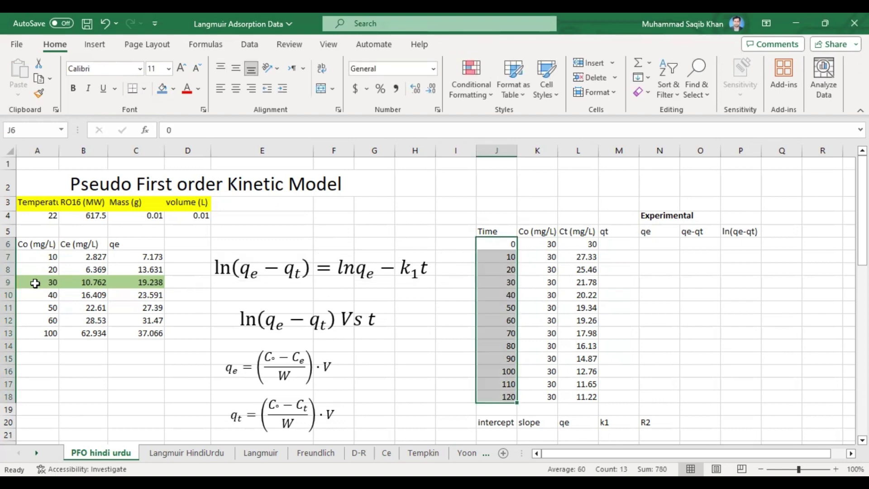
{"action": "left_click_drag", "start_coordinate": [35, 283], "coordinate": [143, 282]}
{"action": "left_click_drag", "start_coordinate": [507, 244], "coordinate": [488, 396]}
{"action": "left_click", "coordinate": [580, 248]}
{"action": "key", "text": "ctrl+shift+Down"}
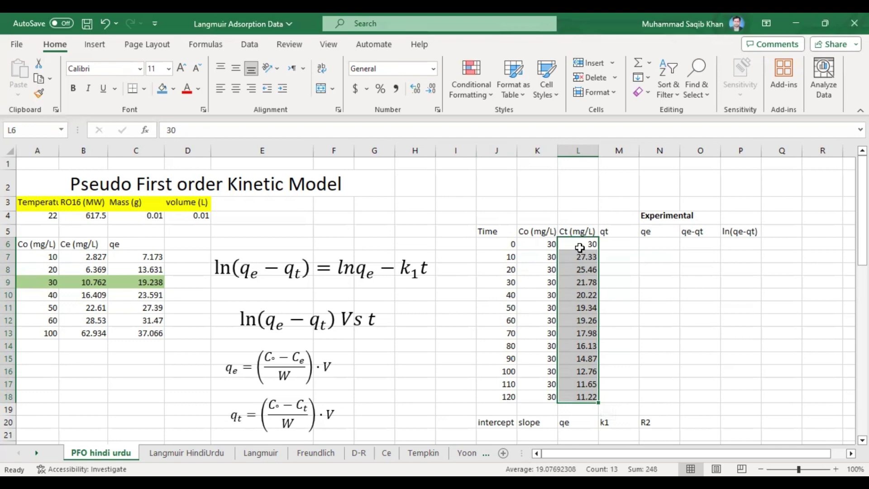
{"action": "left_click", "coordinate": [572, 398]}
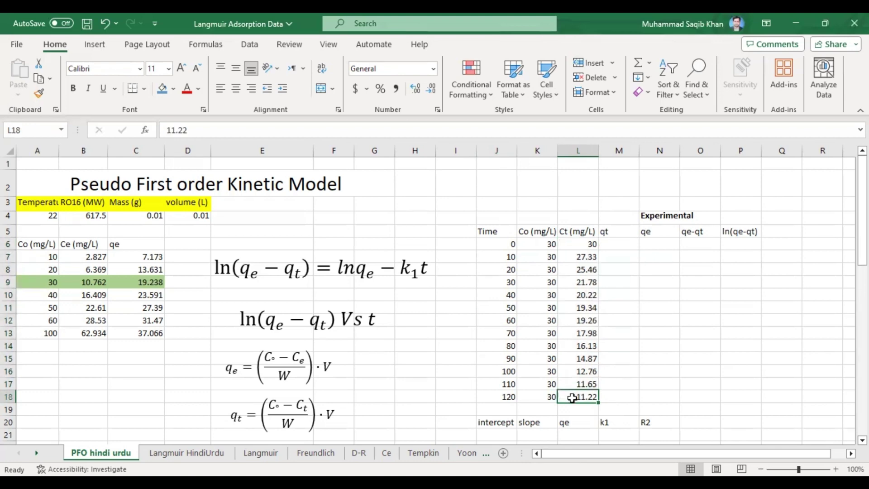
Examine the lnqe, k1 and t terms of the linear pseudo-first-order equation
{"action": "left_click", "coordinate": [269, 273]}
{"action": "left_click", "coordinate": [238, 279]}
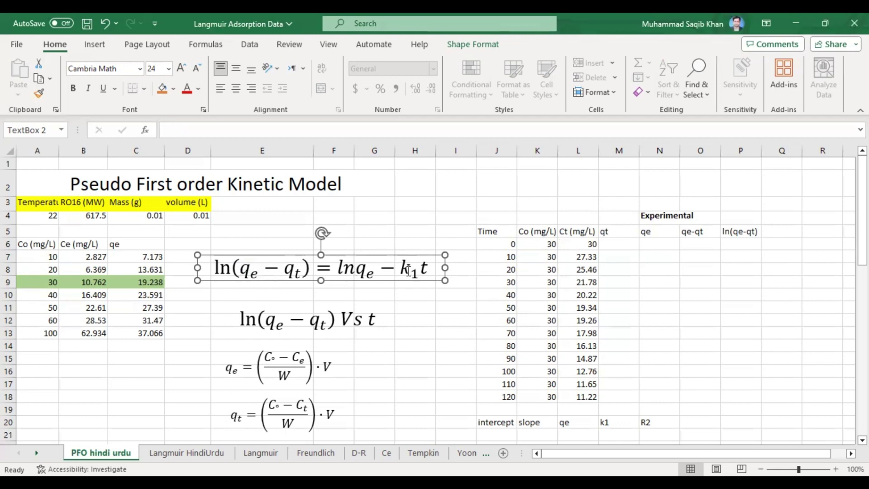
{"action": "left_click_drag", "start_coordinate": [399, 268], "coordinate": [440, 267]}
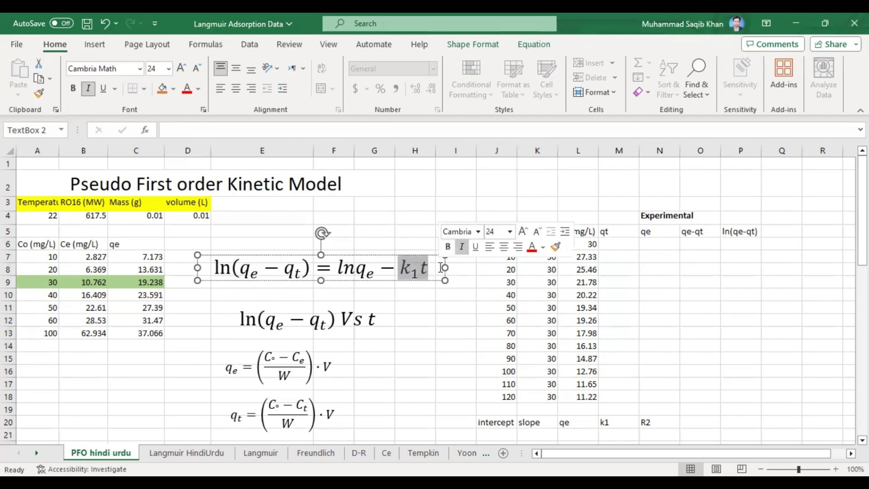
{"action": "left_click_drag", "start_coordinate": [374, 269], "coordinate": [338, 270]}
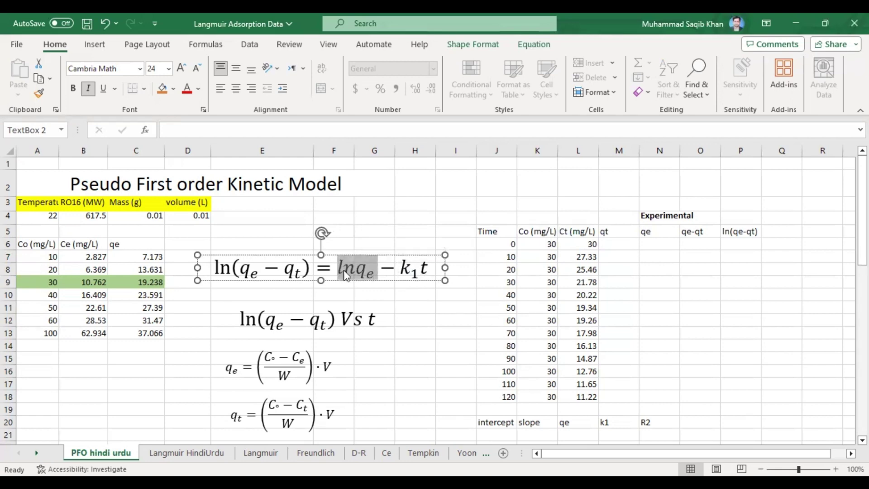
{"action": "left_click", "coordinate": [344, 270]}
{"action": "double_click", "coordinate": [370, 268]}
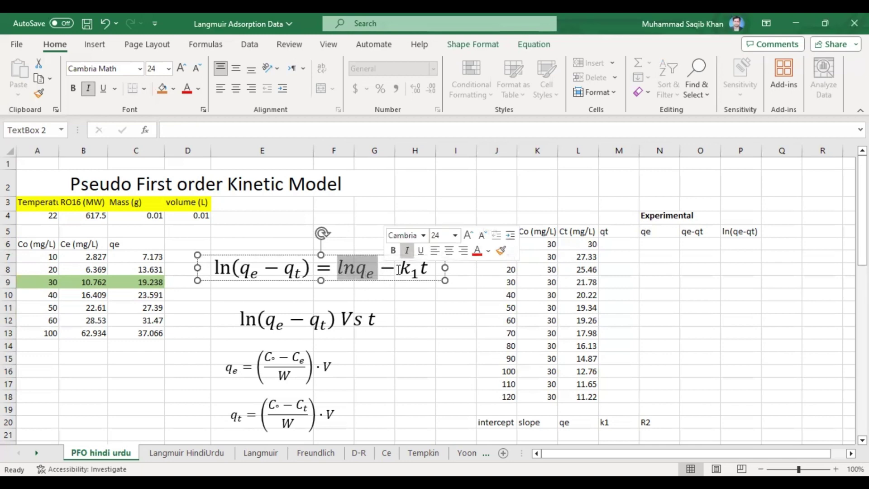
{"action": "double_click", "coordinate": [413, 271]}
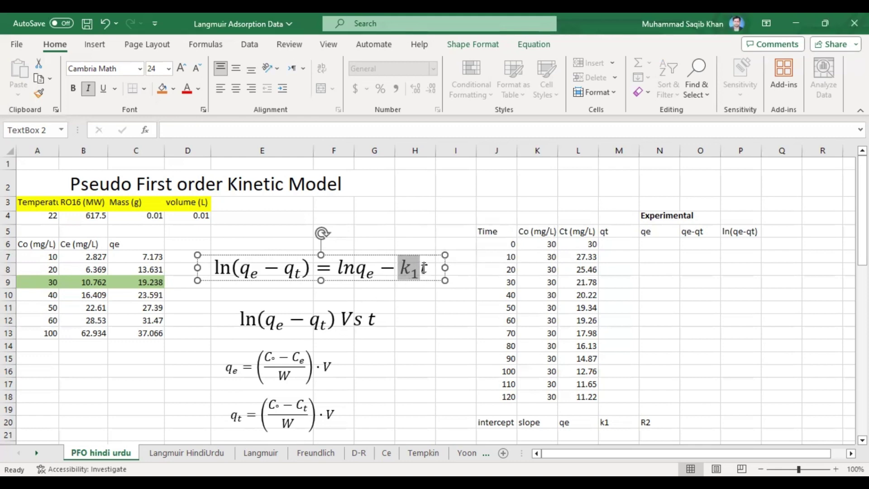
{"action": "double_click", "coordinate": [425, 270]}
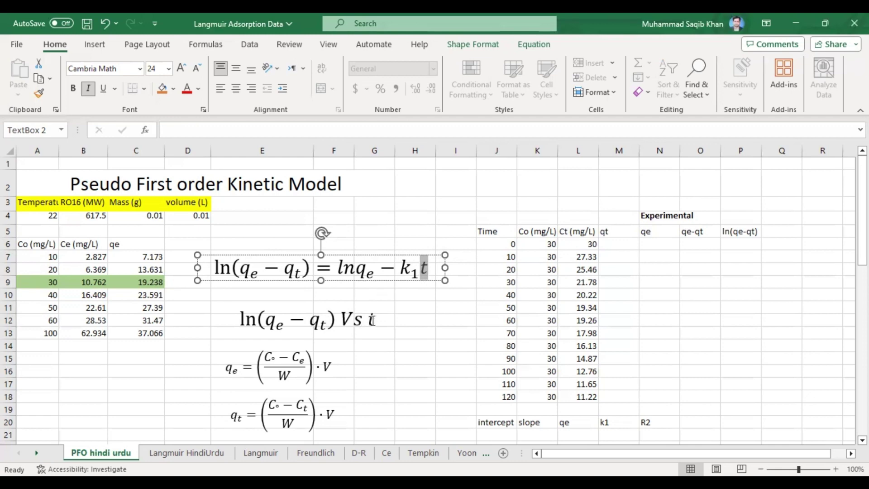
Move the ln(qe−qt) Vs t expression up, closer beneath the linear pseudo-first-order equation
{"action": "left_click_drag", "start_coordinate": [372, 320], "coordinate": [369, 306]}
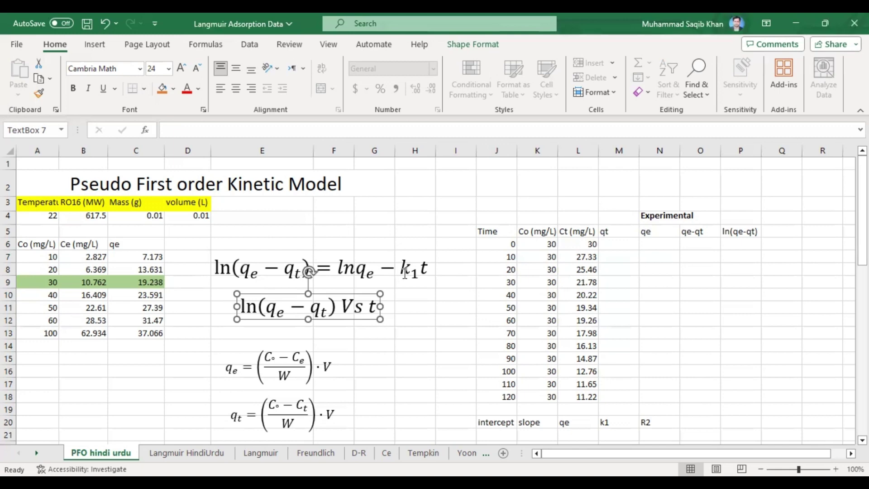
{"action": "left_click_drag", "start_coordinate": [400, 272], "coordinate": [337, 272]}
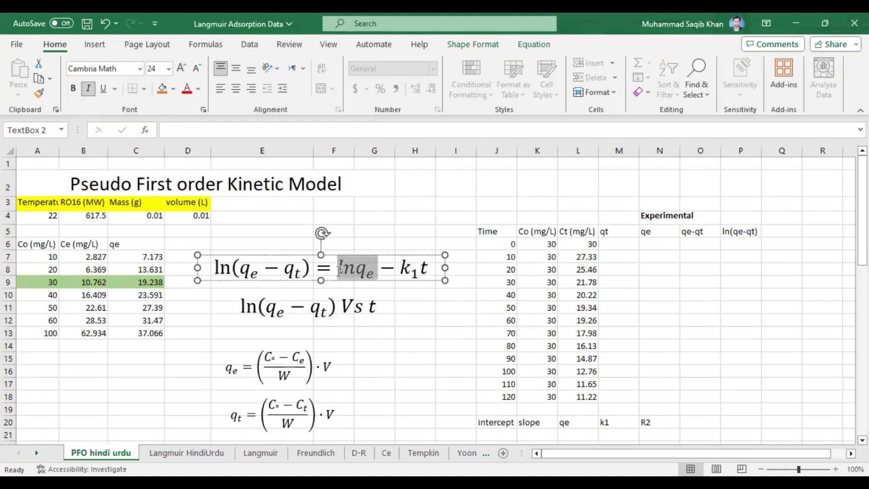
{"action": "left_click", "coordinate": [326, 313]}
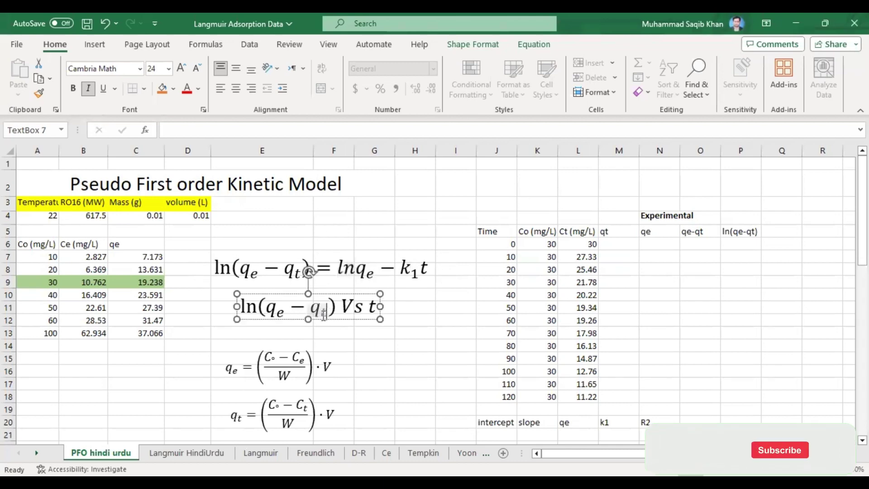
Copy the qe of the 30 mg/L row from C9 into N6 as a value and fill it down through N18
{"action": "left_click", "coordinate": [138, 283]}
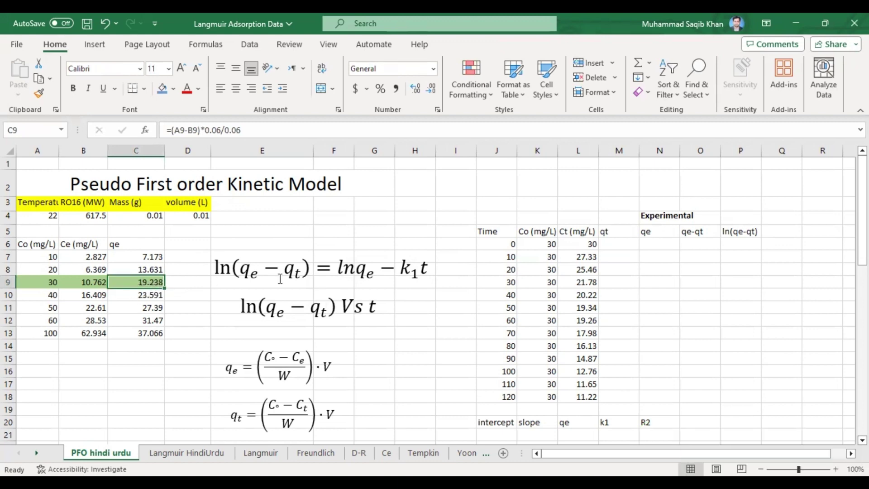
{"action": "key", "text": "ctrl+c"}
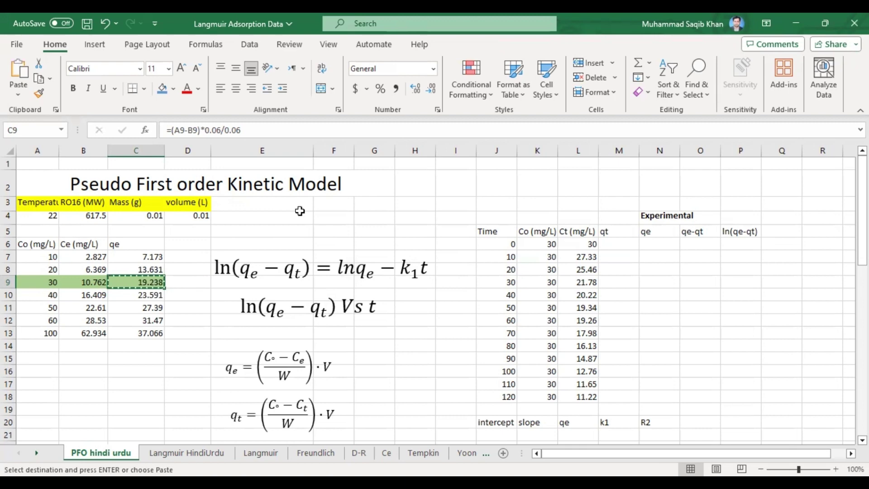
{"action": "left_click", "coordinate": [660, 243]}
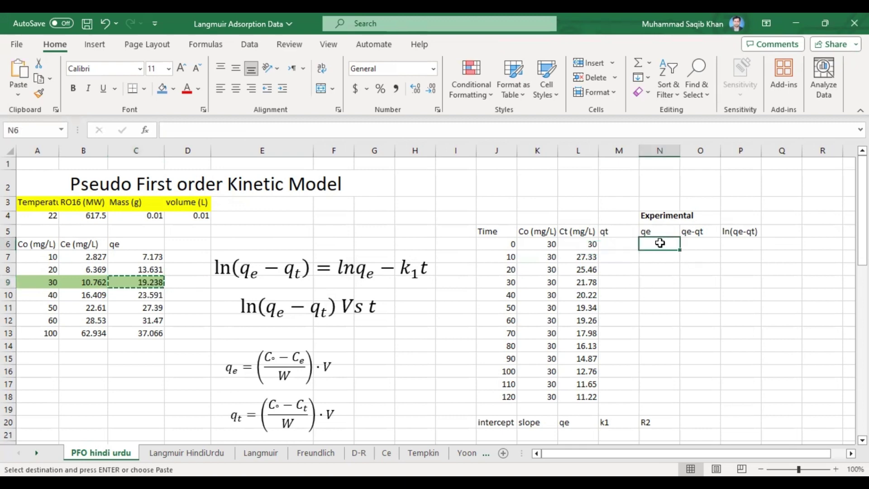
{"action": "right_click", "coordinate": [660, 244]}
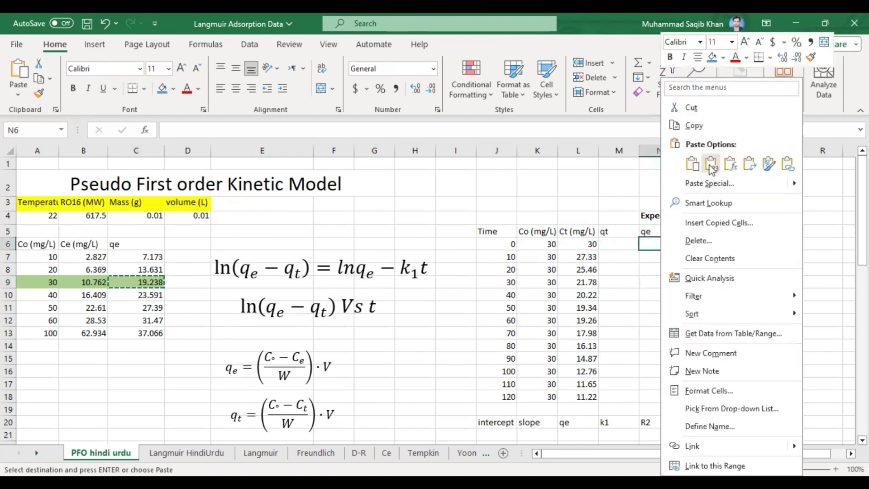
{"action": "left_click", "coordinate": [711, 164]}
{"action": "double_click", "coordinate": [680, 251]}
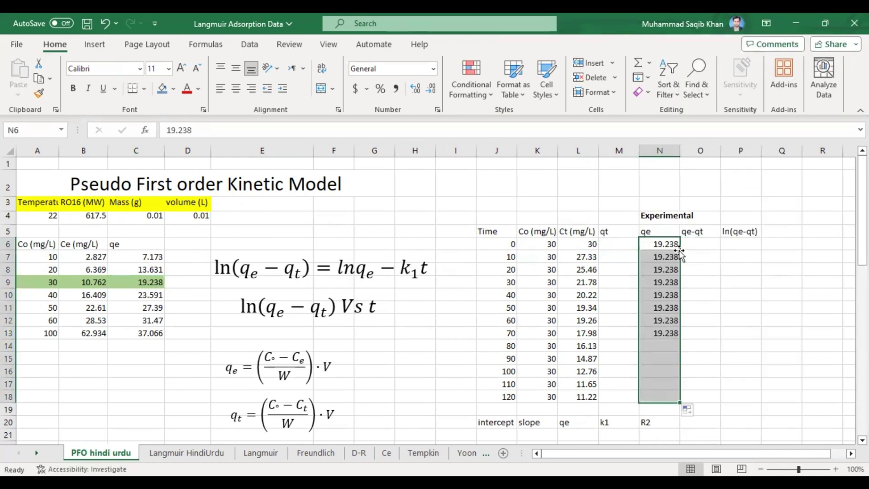
Following the qt equation, enter =(K6-L6)*D4/C4 in M6 to calculate qt at time 0
{"action": "left_click", "coordinate": [613, 242]}
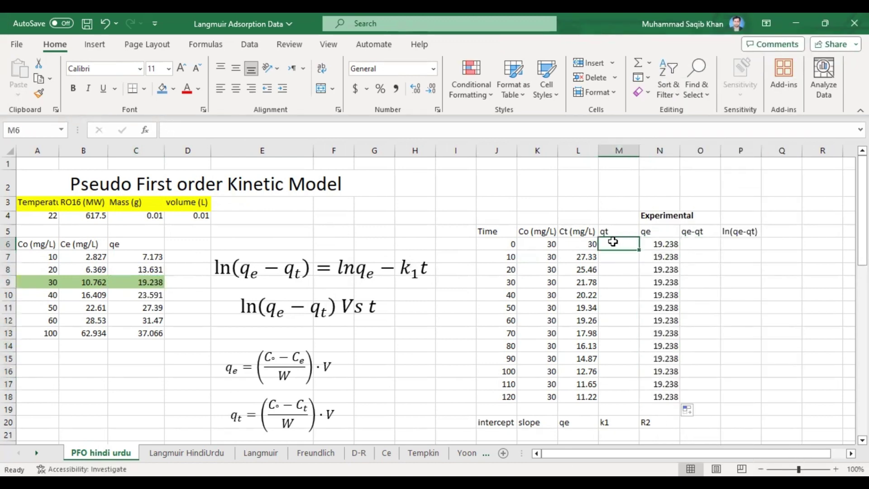
{"action": "left_click", "coordinate": [273, 413]}
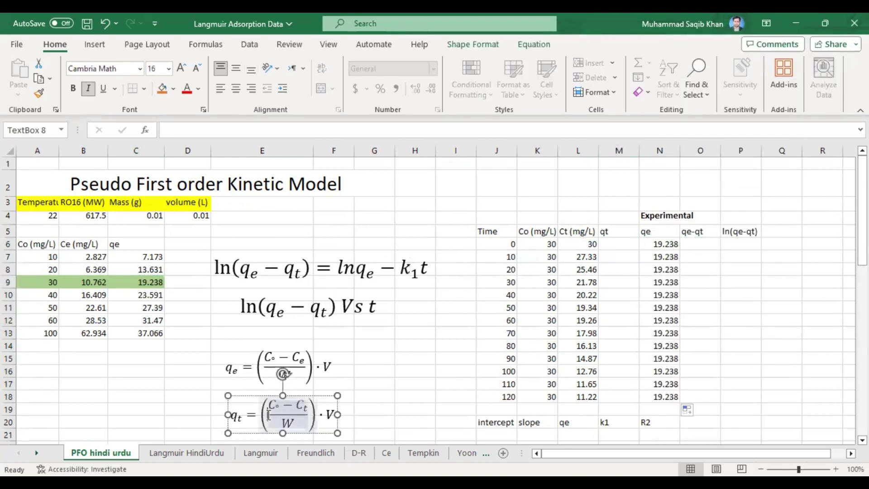
{"action": "left_click", "coordinate": [245, 434]}
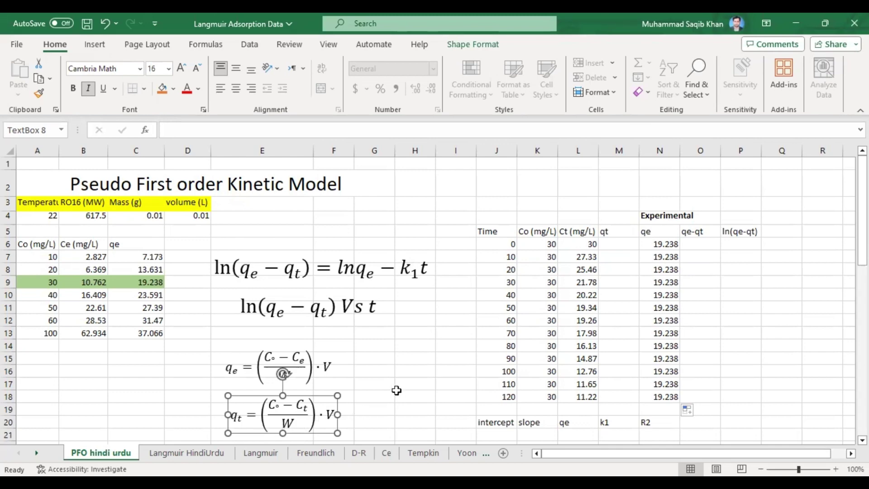
{"action": "left_click", "coordinate": [620, 243]}
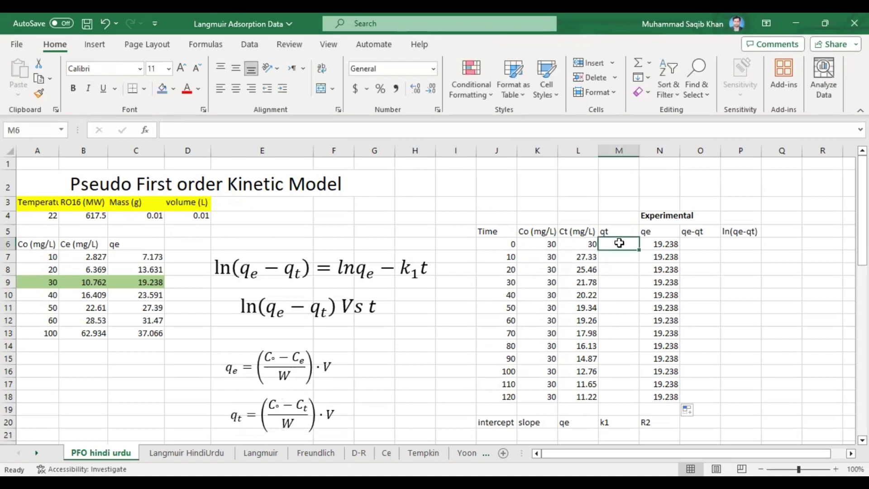
{"action": "type", "text": "="}
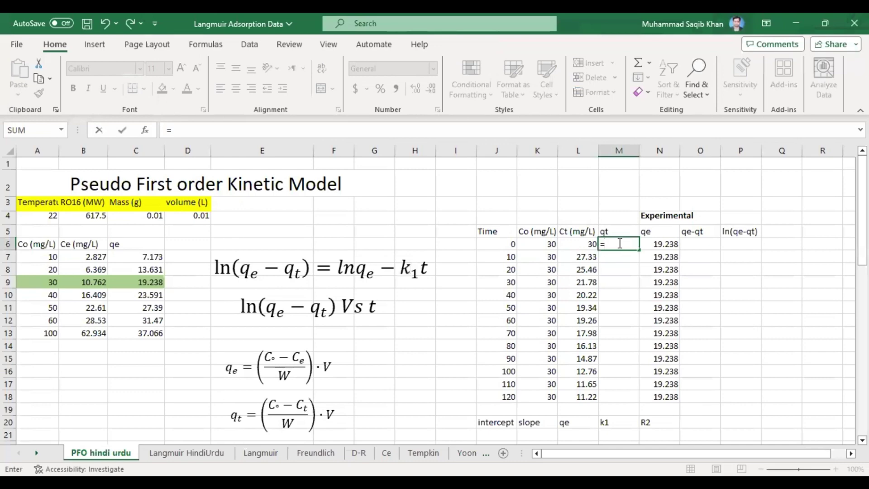
{"action": "type", "text": "("}
{"action": "left_click", "coordinate": [538, 243]}
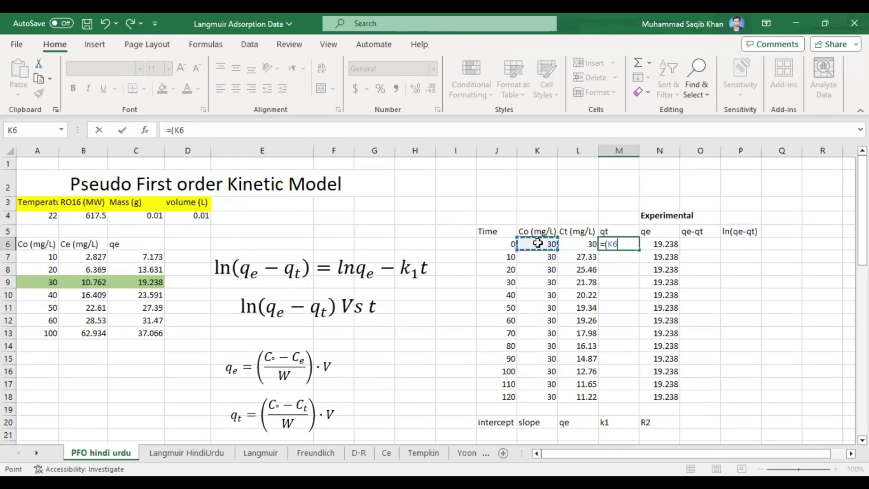
{"action": "type", "text": "-"}
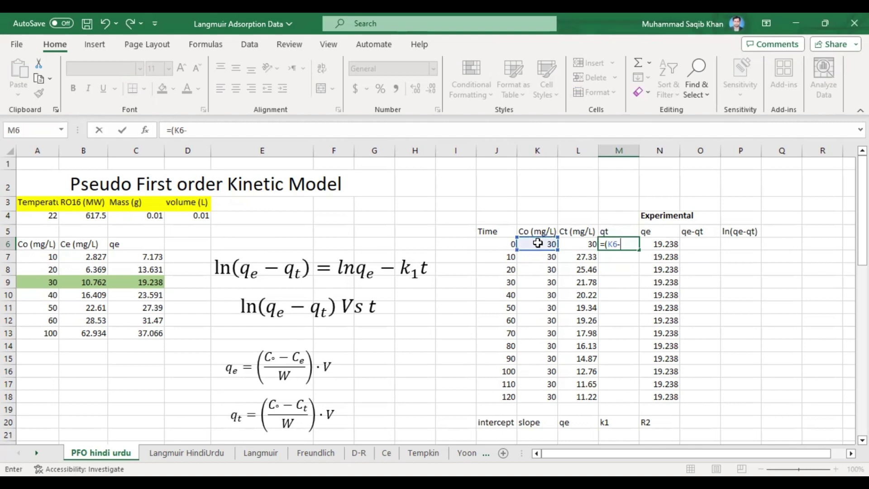
{"action": "left_click", "coordinate": [579, 244]}
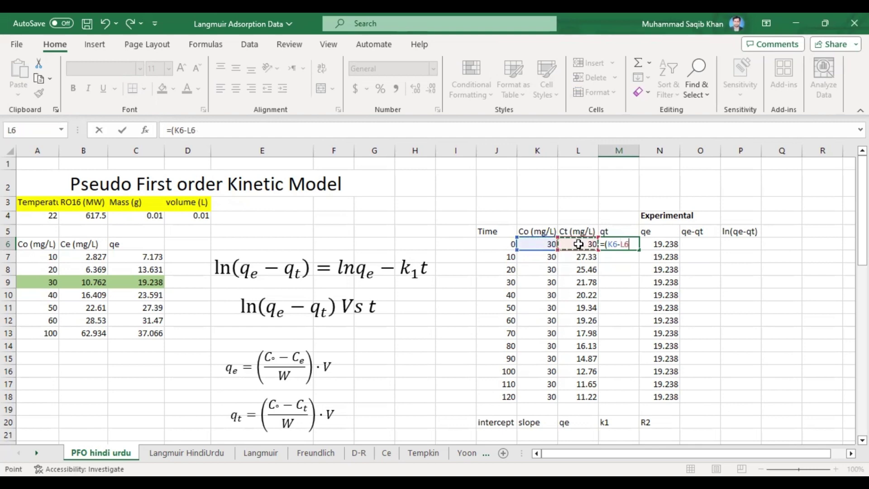
{"action": "type", "text": ")*"}
{"action": "left_click", "coordinate": [189, 216]}
{"action": "type", "text": "/"}
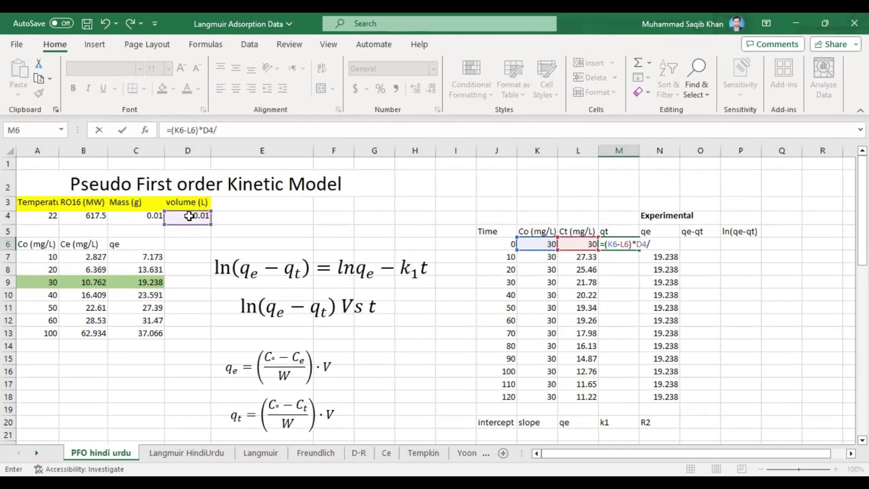
{"action": "left_click", "coordinate": [134, 215]}
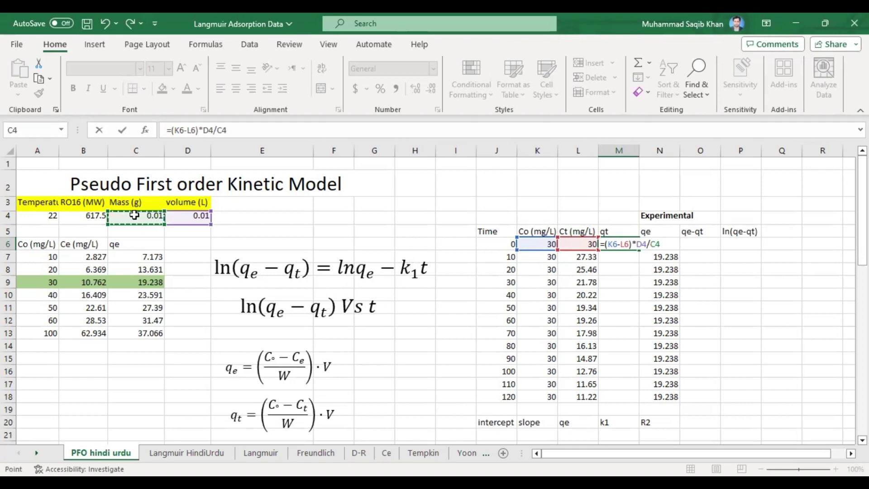
{"action": "key", "text": "Return"}
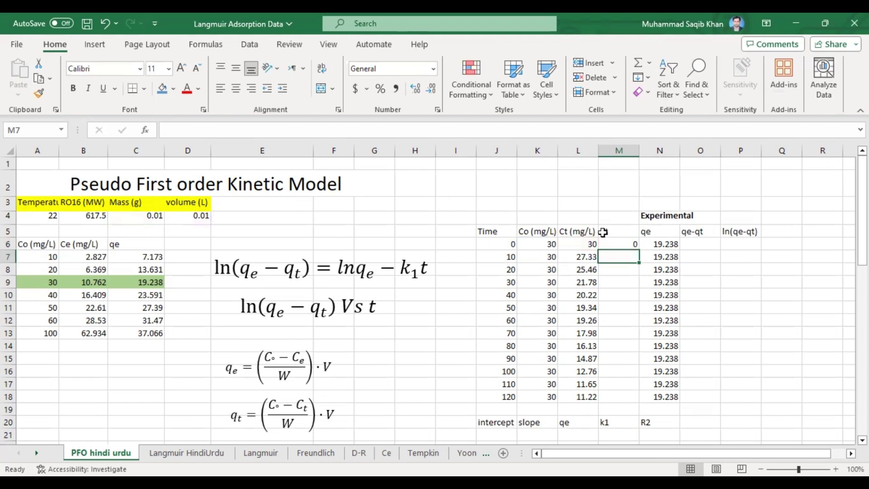
Make the D4 and C4 references absolute in the M6 formula, =(K6-L6)*$D$4/$C$4, and fill it down through M18
{"action": "left_click", "coordinate": [611, 244]}
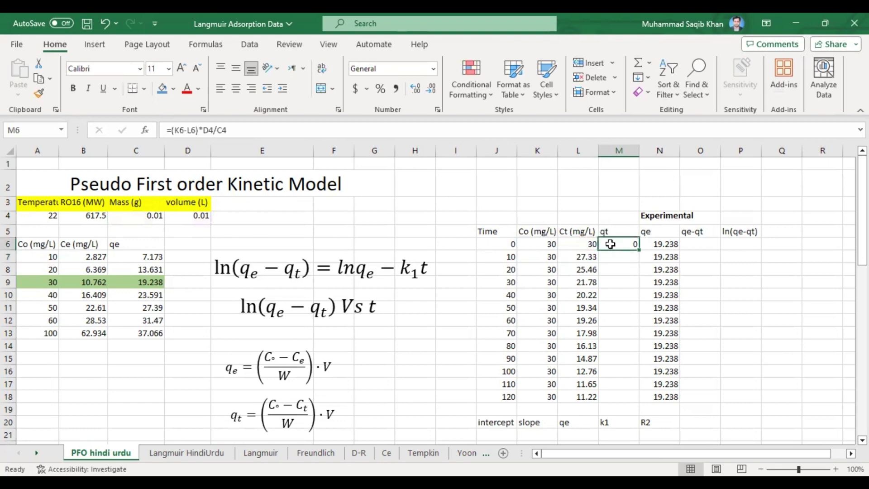
{"action": "left_click", "coordinate": [204, 130]}
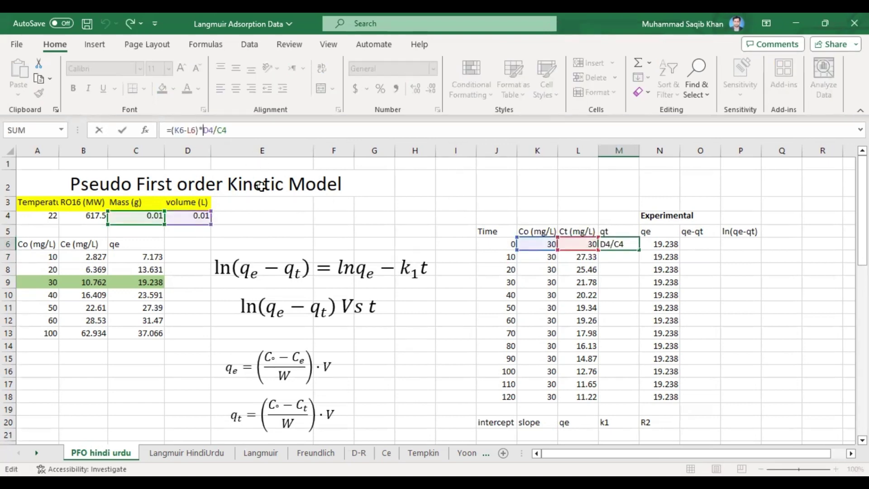
{"action": "type", "text": "$D$4/"}
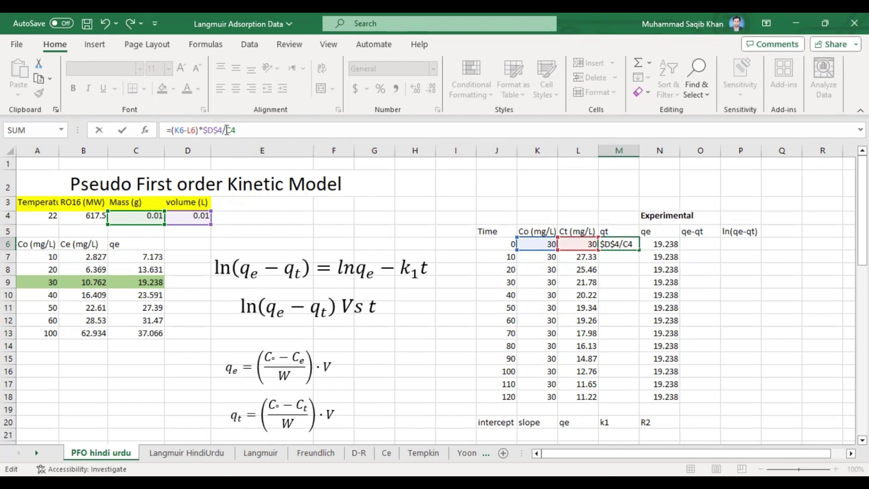
{"action": "type", "text": "$$"}
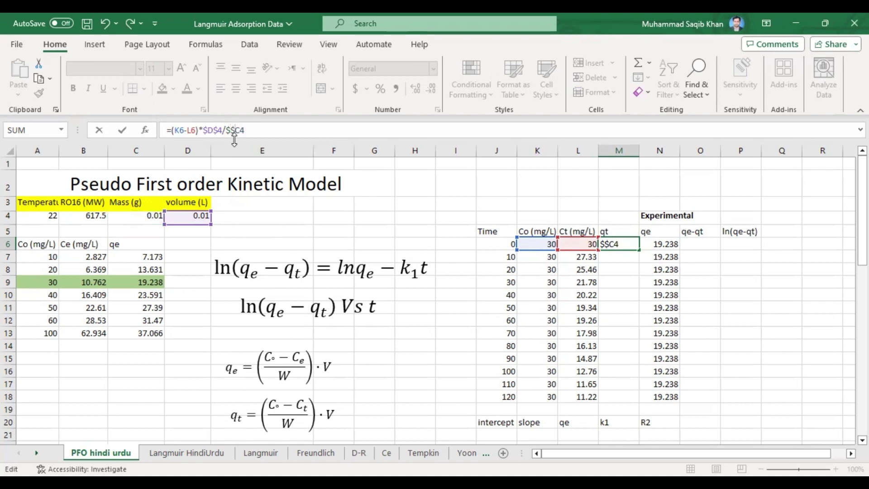
{"action": "key", "text": "BackSpace"}
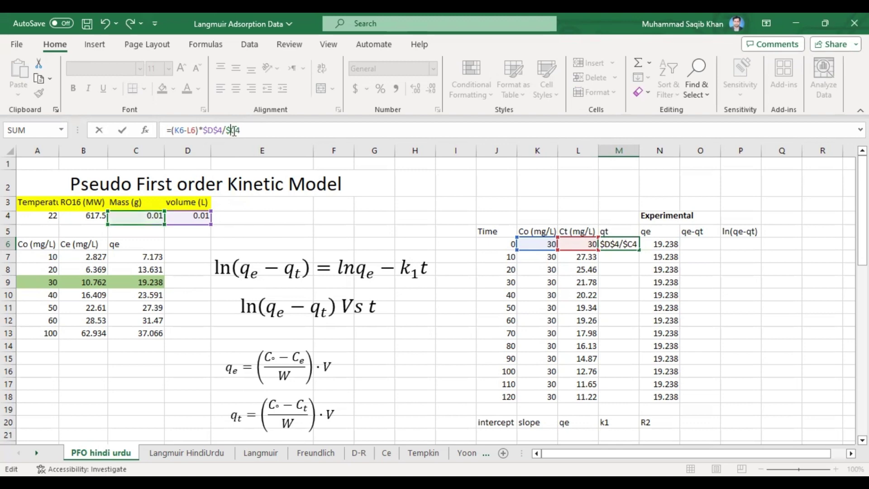
{"action": "left_click", "coordinate": [235, 131]}
{"action": "type", "text": "$"}
{"action": "key", "text": "Return"}
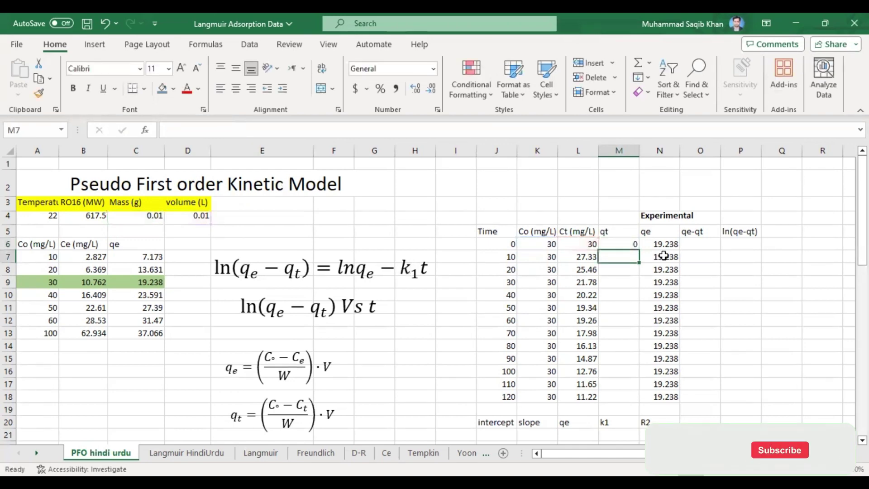
{"action": "left_click", "coordinate": [624, 244]}
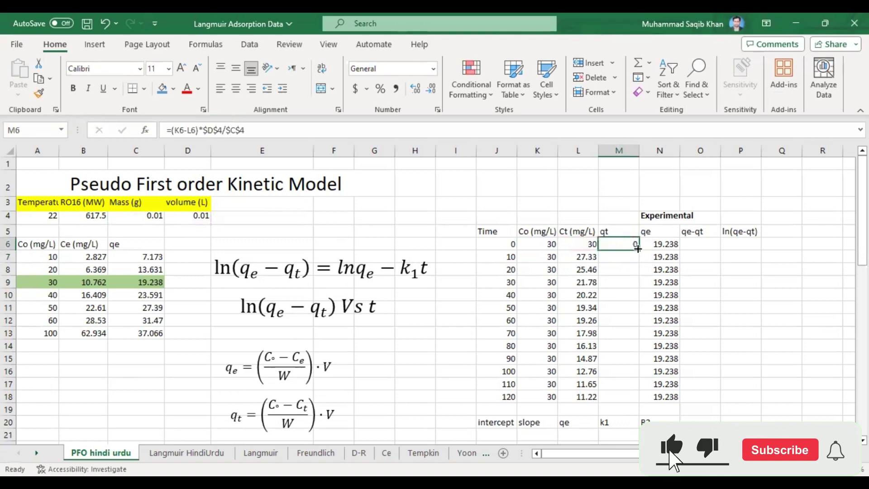
{"action": "left_click_drag", "start_coordinate": [639, 250], "coordinate": [640, 403]}
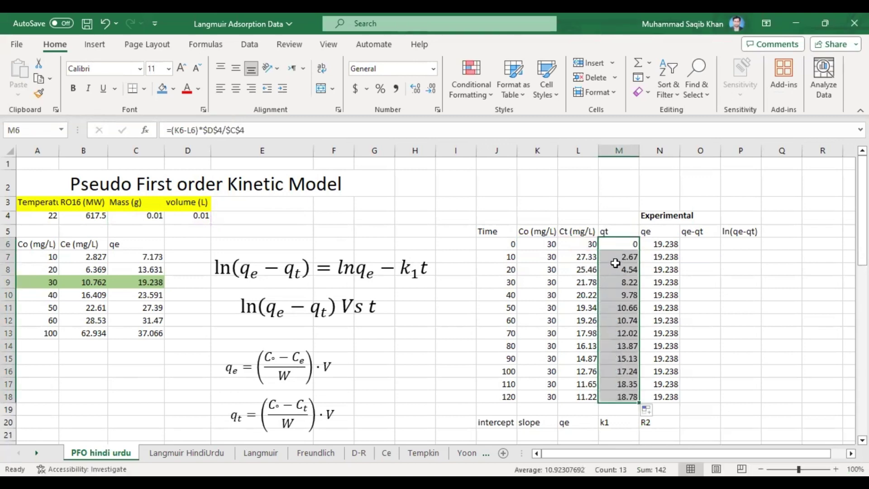
{"action": "left_click", "coordinate": [270, 421]}
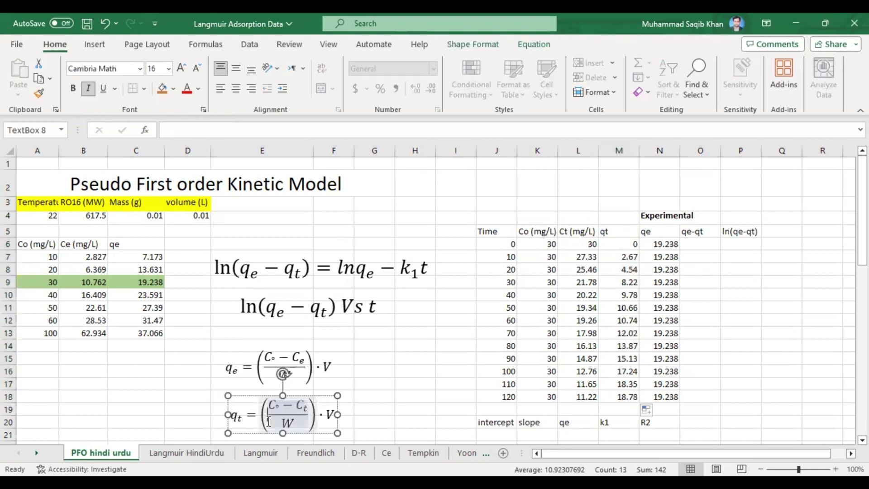
{"action": "left_click", "coordinate": [242, 435]}
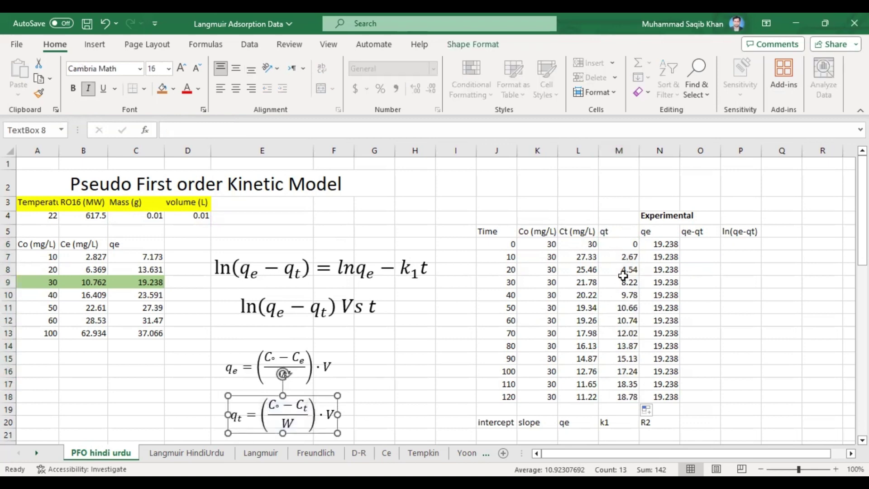
Calculate qe-qt with =N6-M6 in O6 and fill the formula down through O18
{"action": "left_click", "coordinate": [692, 245]}
{"action": "type", "text": "="}
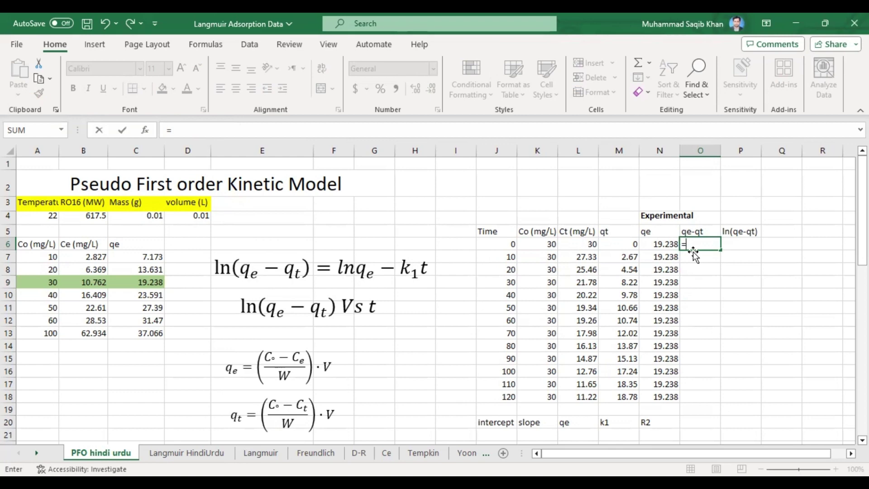
{"action": "left_click", "coordinate": [657, 244]}
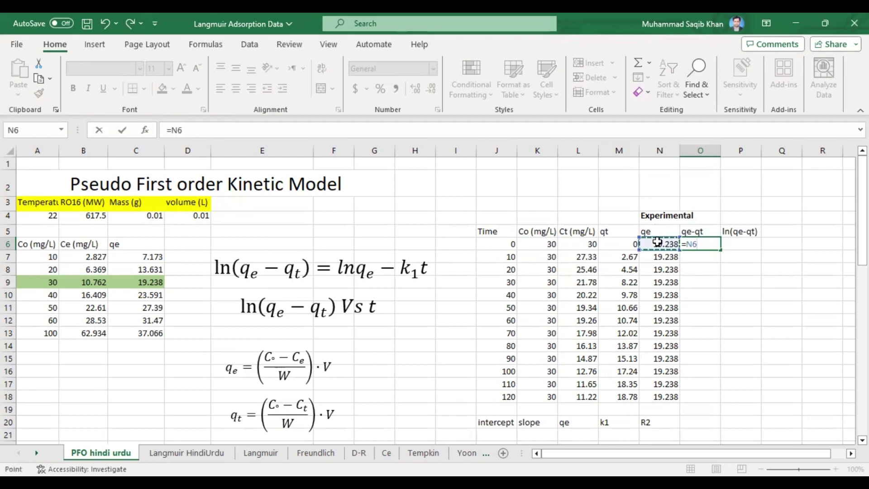
{"action": "type", "text": "-"}
{"action": "left_click", "coordinate": [630, 244]}
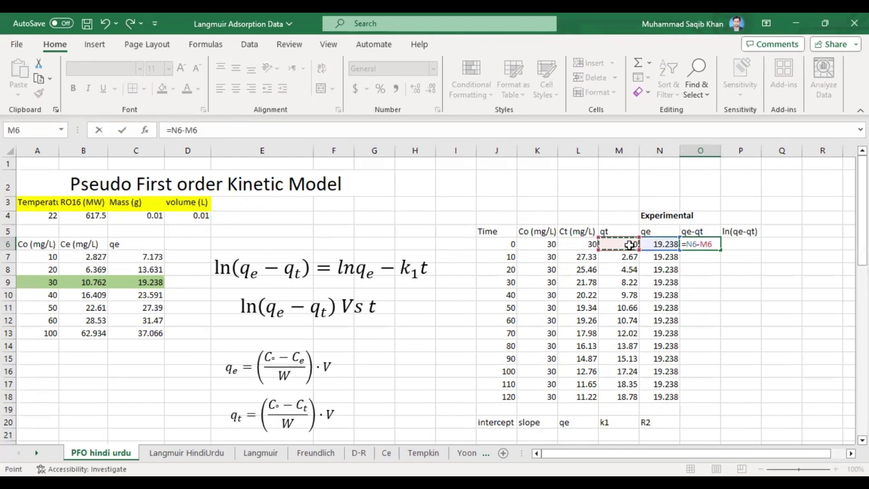
{"action": "type", "text": ")"}
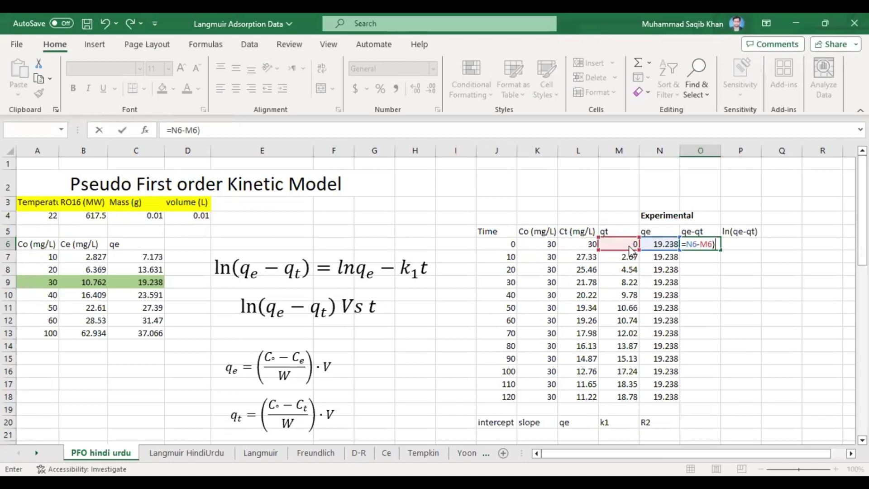
{"action": "key", "text": "Return"}
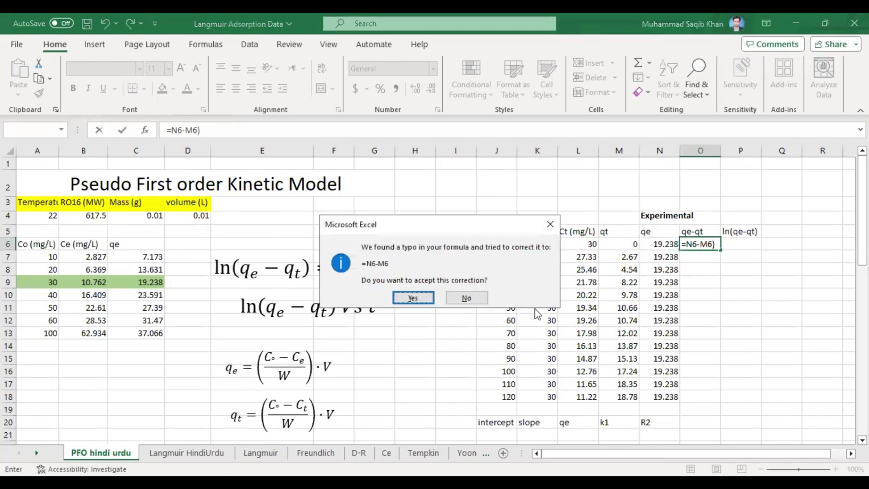
{"action": "left_click", "coordinate": [409, 298]}
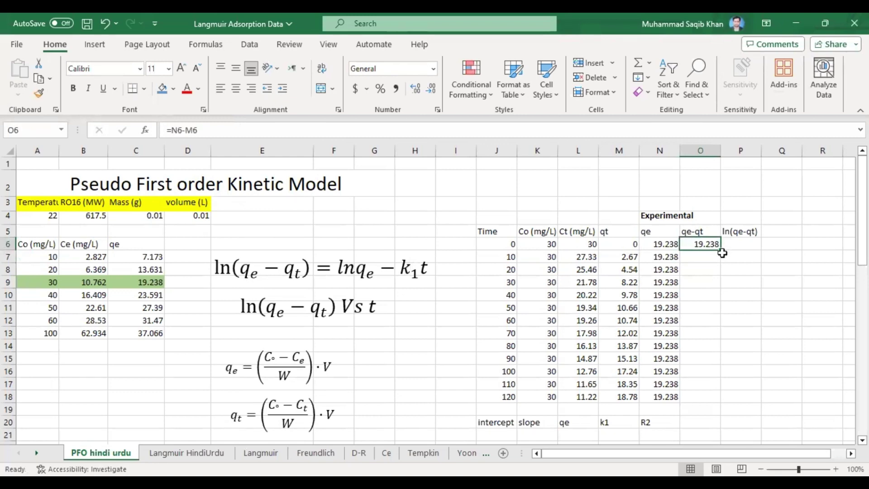
{"action": "left_click_drag", "start_coordinate": [722, 251], "coordinate": [717, 399]}
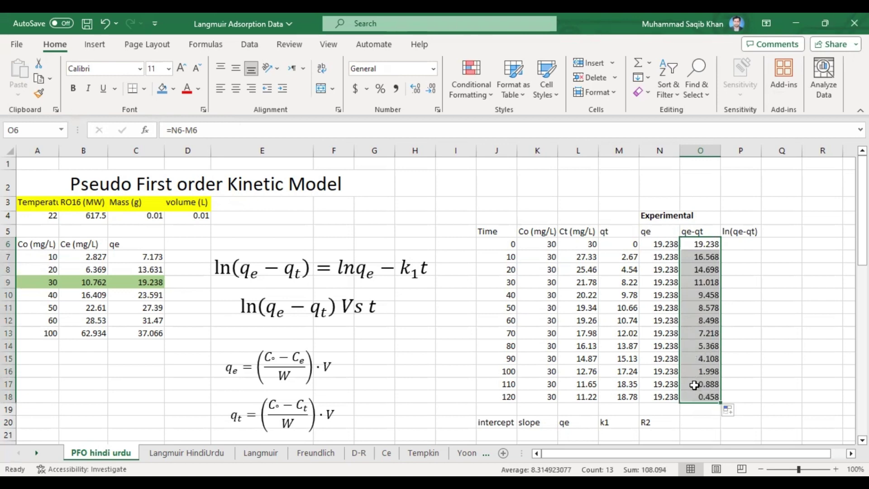
Calculate ln(qe-qt) with =LN(O6) in P6 and fill the formula down through P18
{"action": "left_click", "coordinate": [733, 246]}
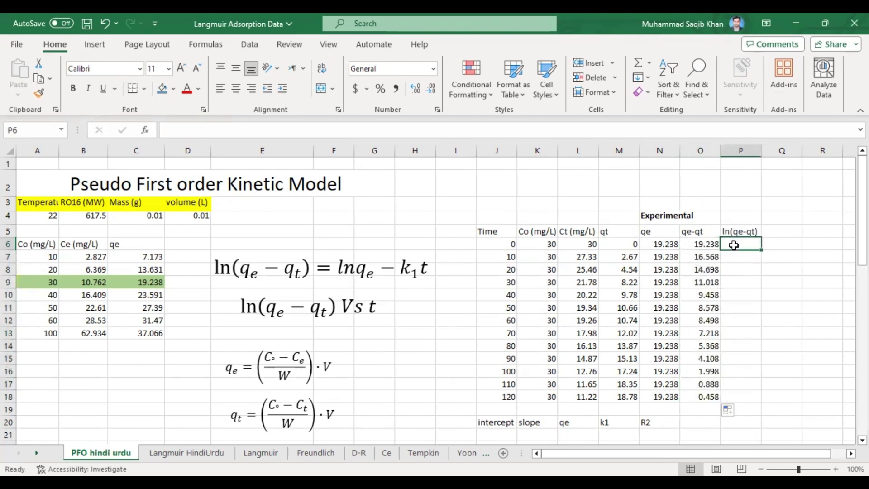
{"action": "type", "text": "="}
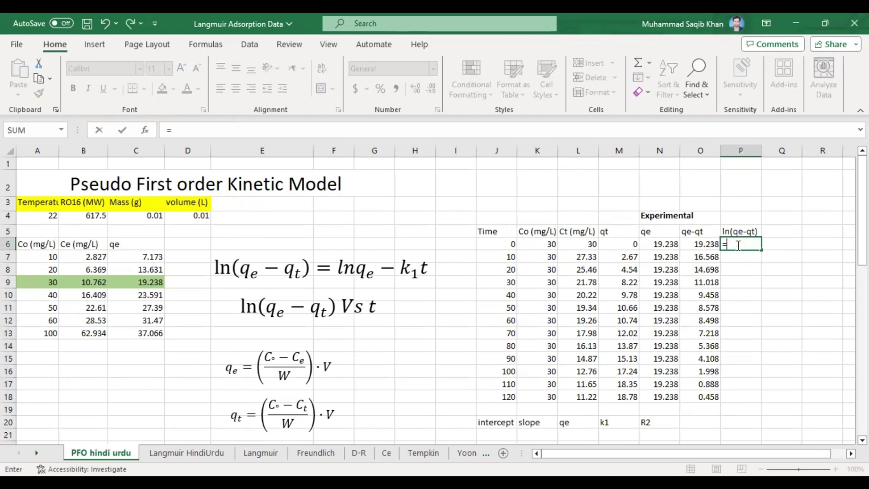
{"action": "type", "text": "ln"}
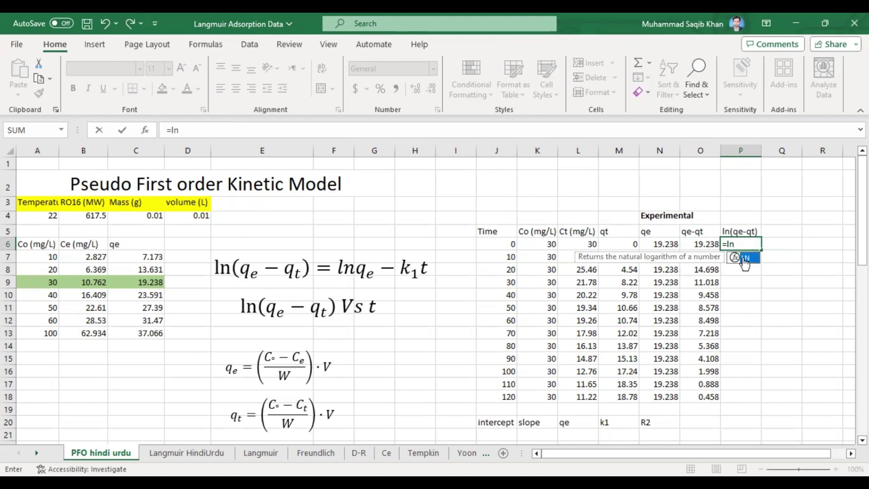
{"action": "double_click", "coordinate": [743, 259]}
{"action": "left_click", "coordinate": [697, 244]}
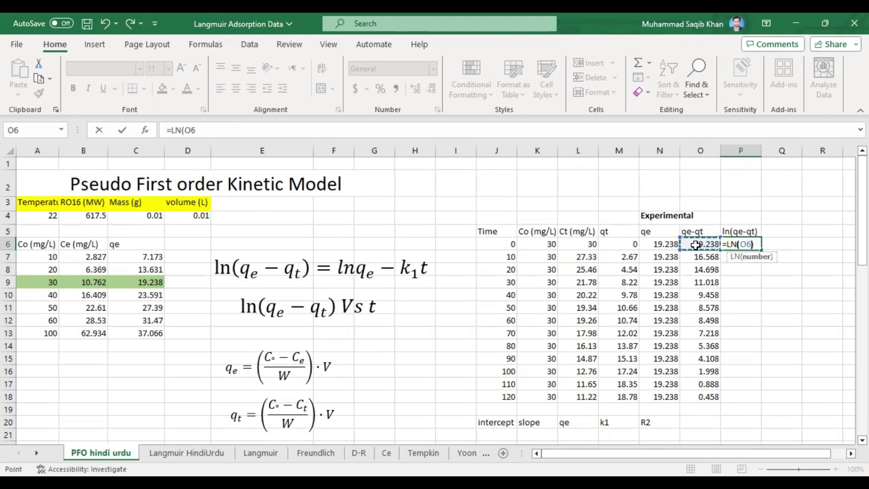
{"action": "key", "text": "Return"}
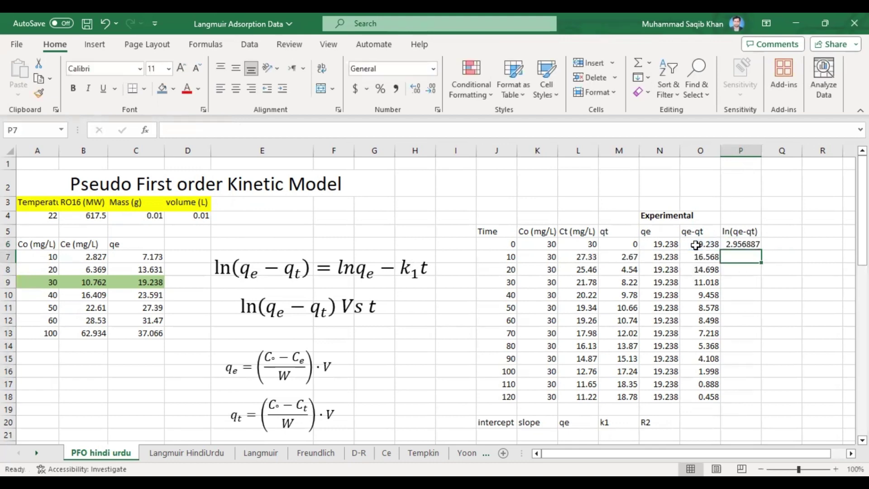
{"action": "left_click", "coordinate": [745, 244]}
{"action": "left_click_drag", "start_coordinate": [761, 250], "coordinate": [757, 400]}
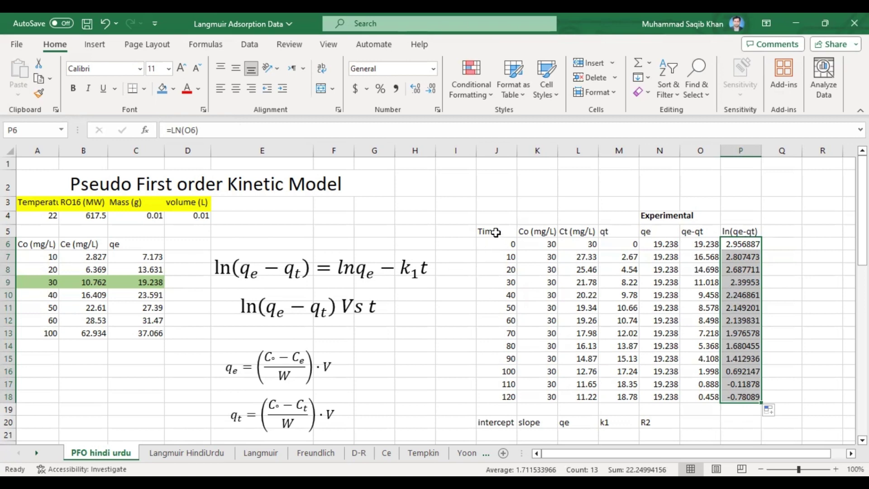
Insert a markers-only scatter chart of ln(qe-qt) in P5:P18 against Time in J5:J18 and shift it slightly up and left
{"action": "left_click_drag", "start_coordinate": [488, 232], "coordinate": [485, 397]}
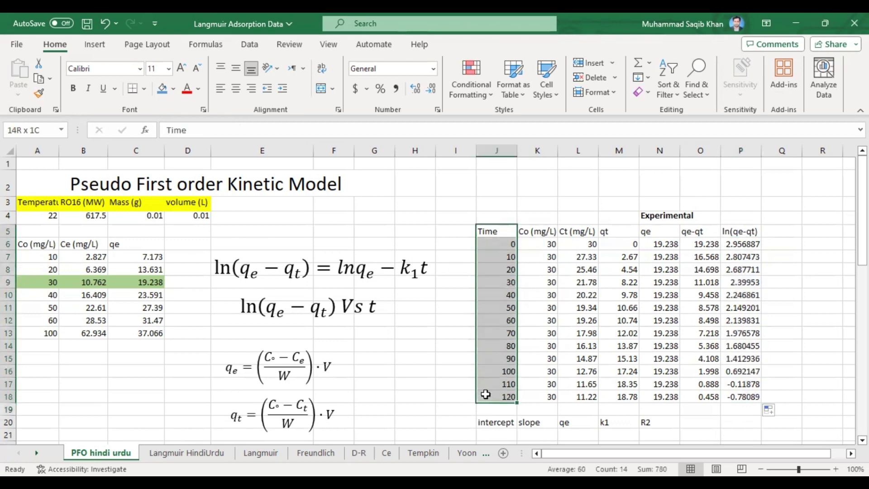
{"action": "left_click_drag", "start_coordinate": [743, 232], "coordinate": [728, 397]}
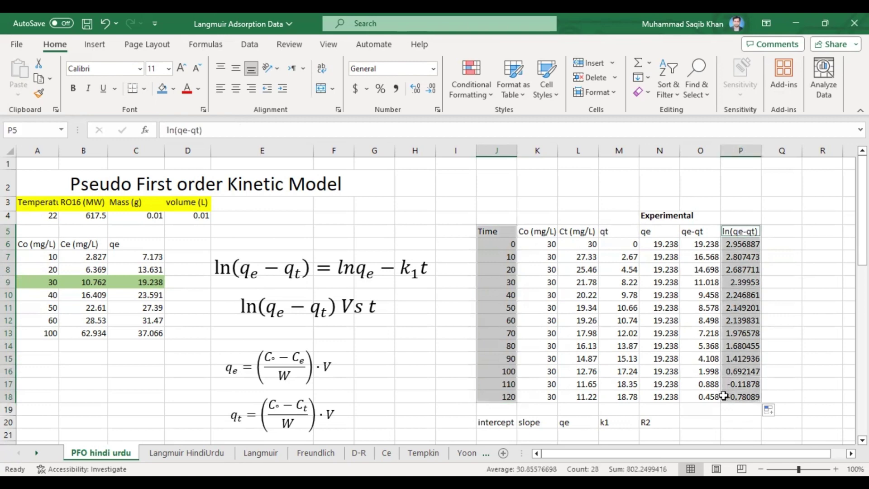
{"action": "left_click", "coordinate": [96, 44]}
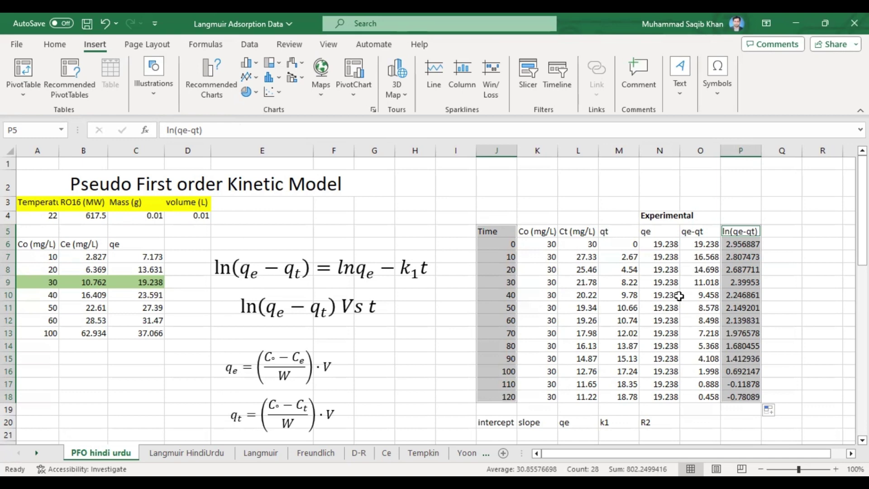
{"action": "left_click", "coordinate": [283, 96]}
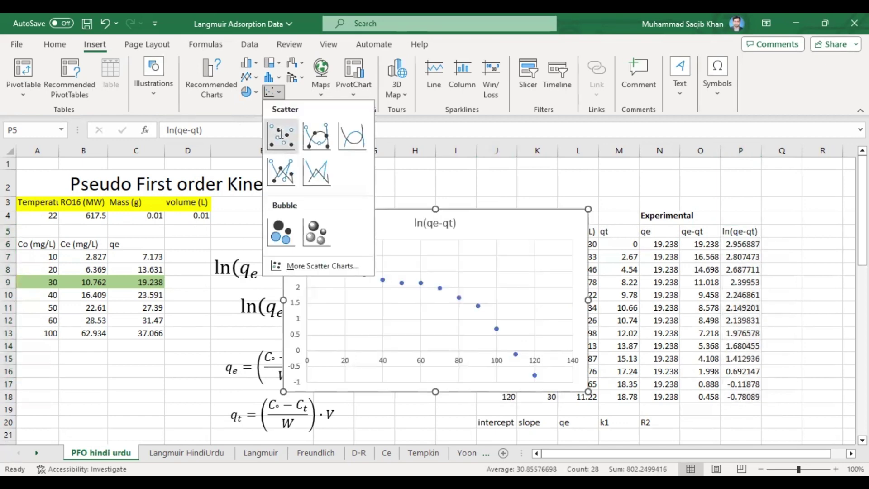
{"action": "left_click", "coordinate": [281, 133]}
{"action": "mouse_move", "coordinate": [367, 213]}
{"action": "left_mouse_down"}
{"action": "mouse_move", "coordinate": [362, 196]}
{"action": "mouse_move", "coordinate": [354, 203]}
{"action": "left_mouse_up"}
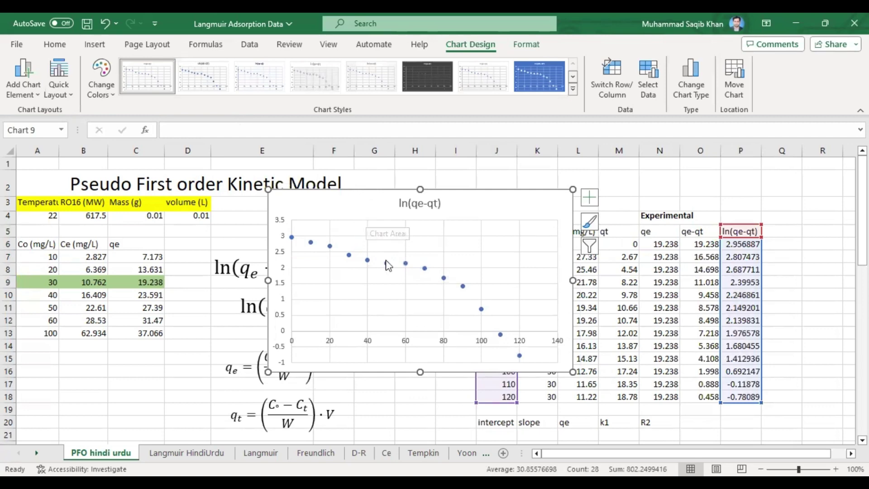
Add a linear trendline to the ln(qe-qt) chart, displaying its equation and R-squared value on the chart
{"action": "left_click", "coordinate": [589, 197]}
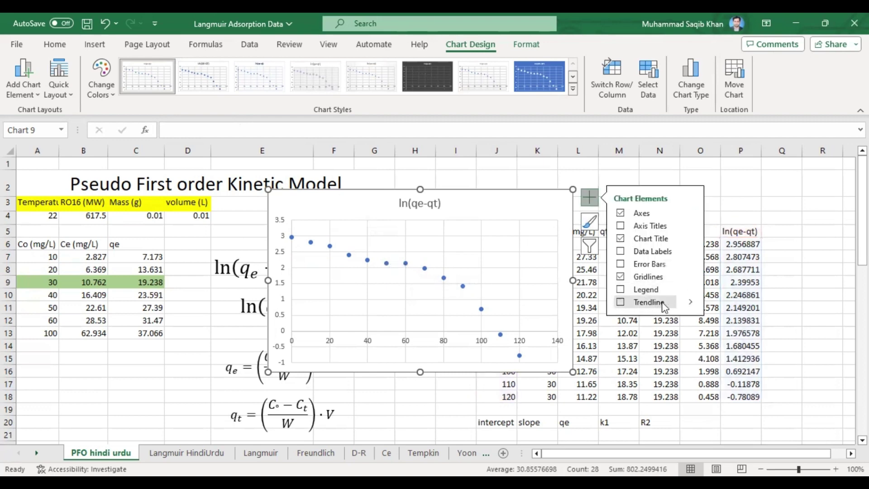
{"action": "left_click", "coordinate": [692, 303]}
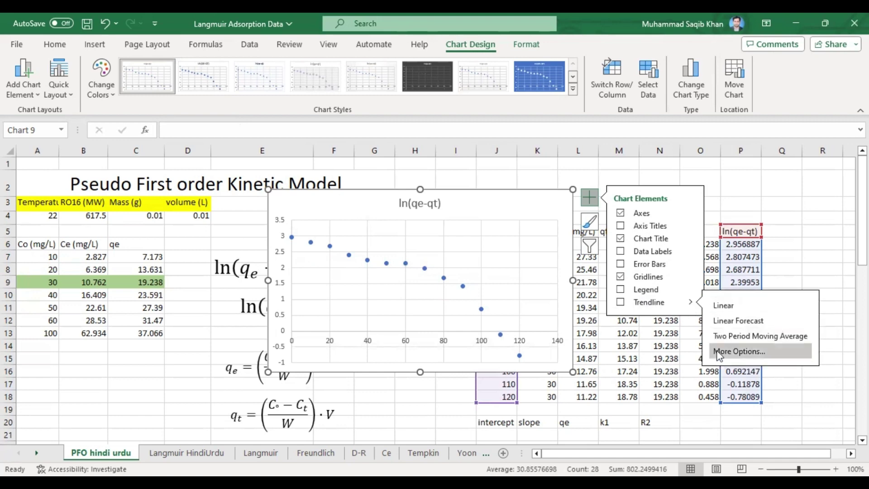
{"action": "key", "text": "Escape"}
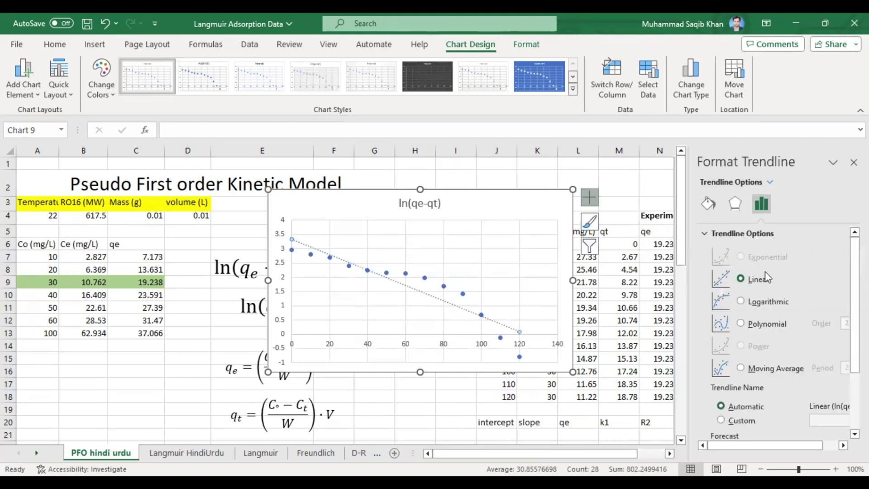
{"action": "scroll", "coordinate": [778, 333], "scroll_direction": "down", "scroll_amount": 3}
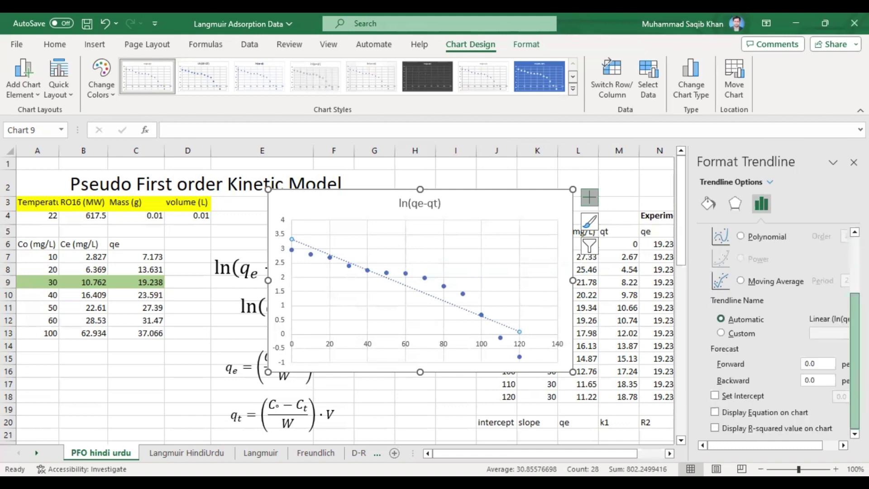
{"action": "left_click", "coordinate": [746, 412]}
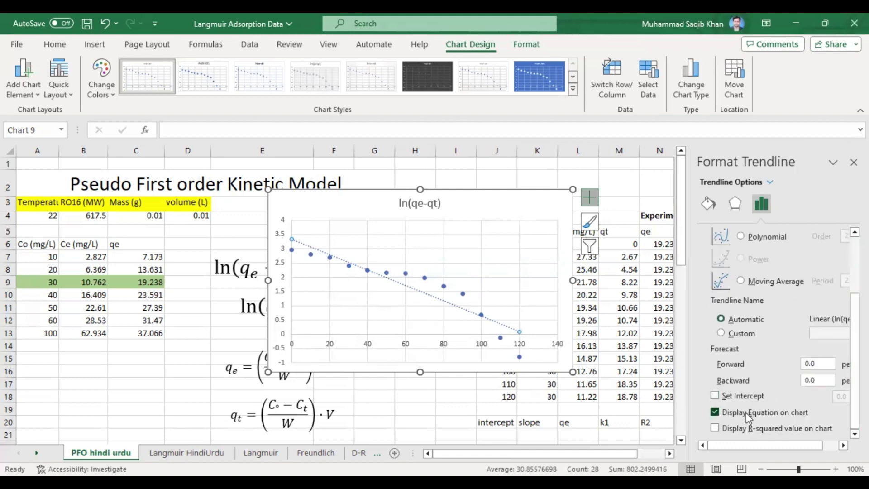
{"action": "left_click", "coordinate": [726, 430]}
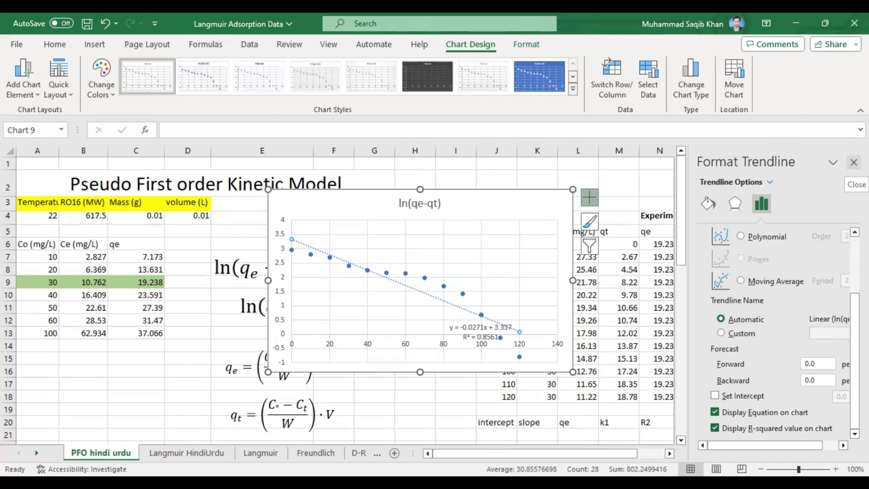
{"action": "left_click", "coordinate": [854, 162]}
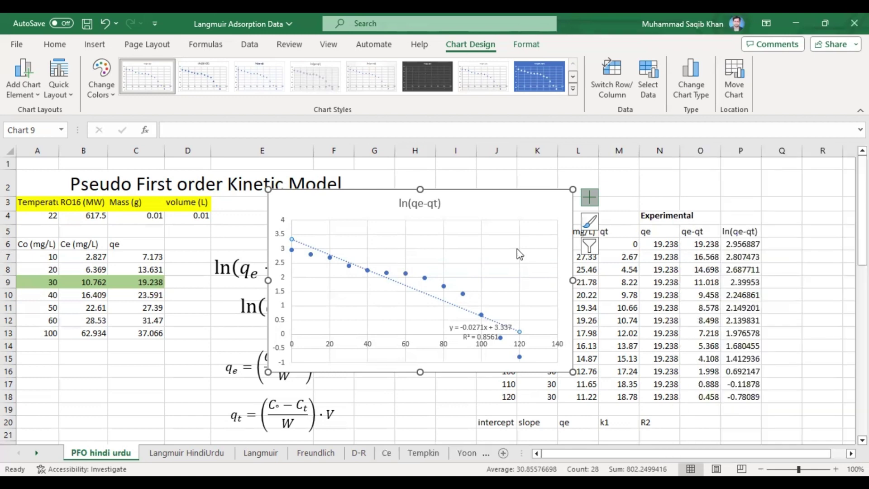
Move the trendline equation label to clear space above the data points and enter 3.337 as the intercept in J21
{"action": "left_click", "coordinate": [462, 329]}
{"action": "left_click_drag", "start_coordinate": [463, 329], "coordinate": [419, 233]}
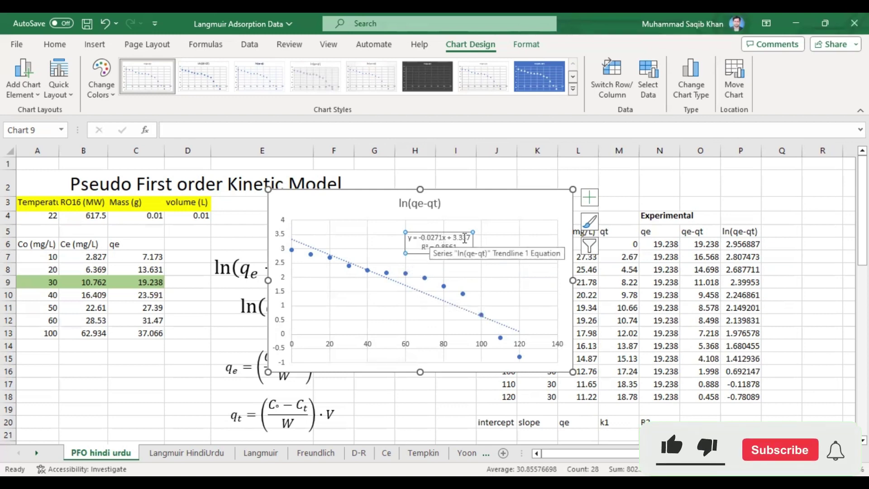
{"action": "left_click", "coordinate": [496, 434]}
{"action": "type", "text": "3"}
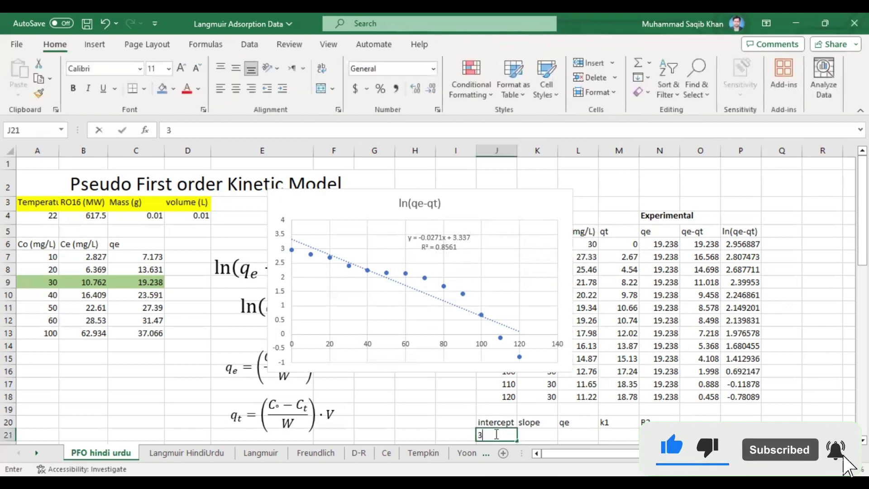
{"action": "type", "text": ".3"}
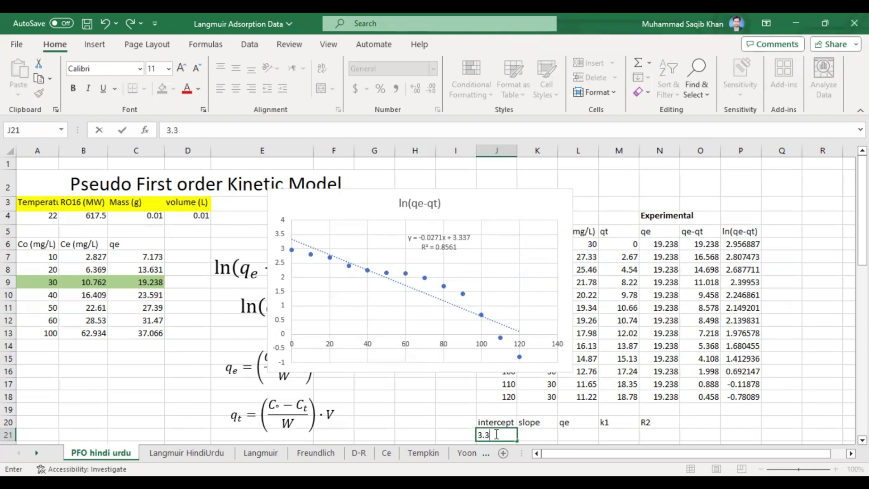
{"action": "type", "text": "37"}
Enter -0.0271 as the slope in K21
{"action": "left_click", "coordinate": [538, 433]}
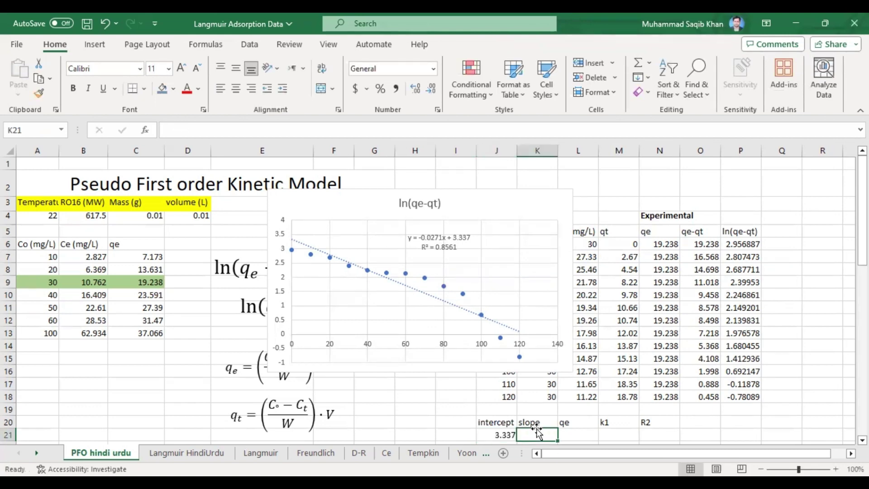
{"action": "type", "text": "-"}
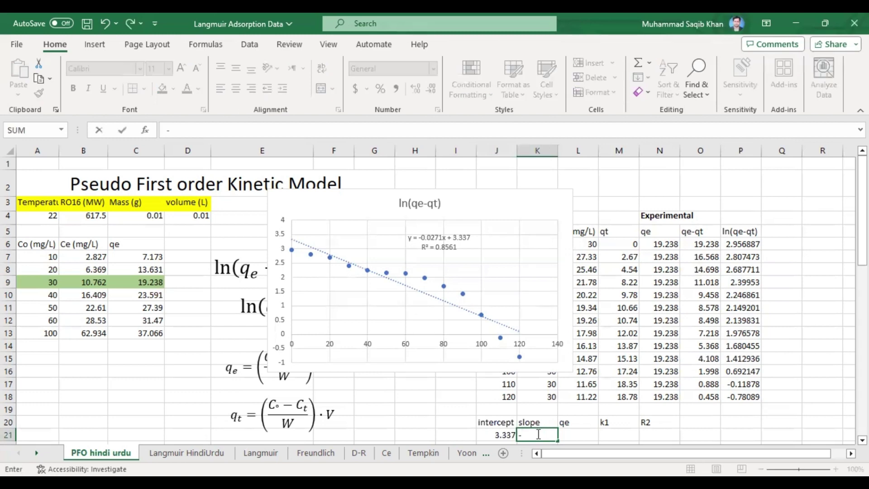
{"action": "type", "text": "0.0271"}
{"action": "key", "text": "Tab"}
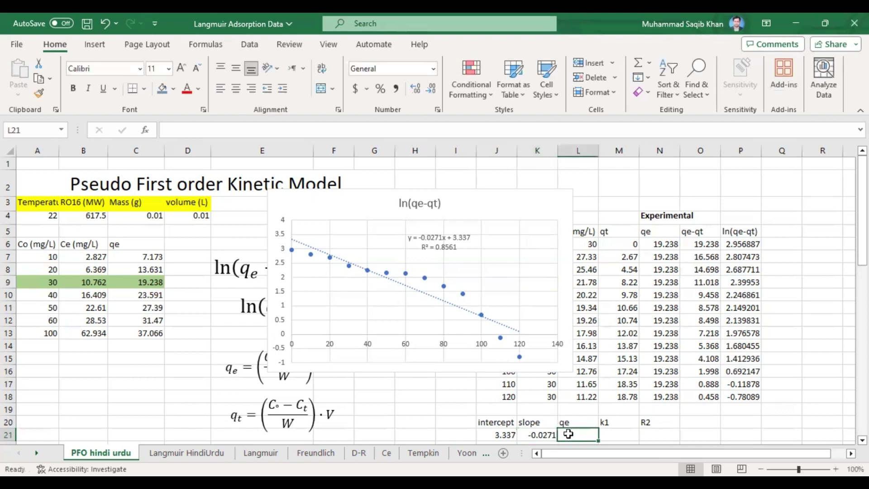
{"action": "left_click", "coordinate": [543, 435]}
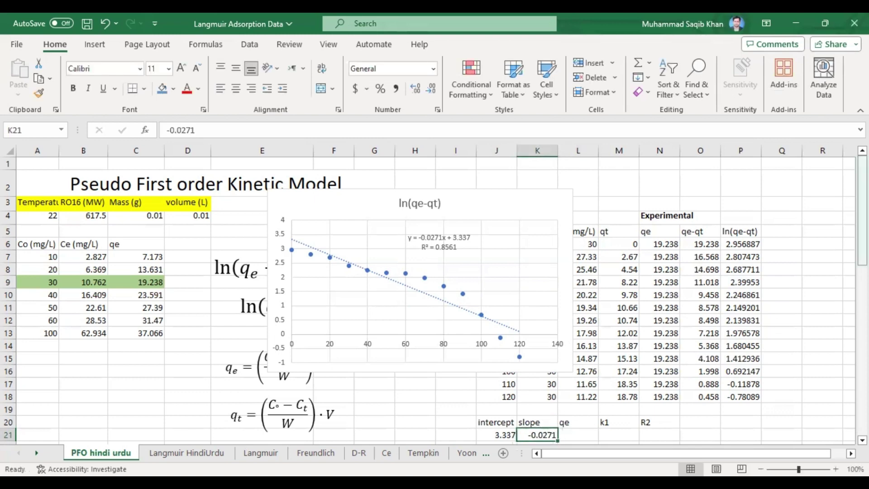
Enter 0.8561 as the R2 value in N21
{"action": "mouse_move", "coordinate": [862, 212]}
{"action": "left_mouse_down"}
{"action": "mouse_move", "coordinate": [863, 249]}
{"action": "mouse_move", "coordinate": [862, 221]}
{"action": "left_mouse_up"}
{"action": "left_click", "coordinate": [660, 409]}
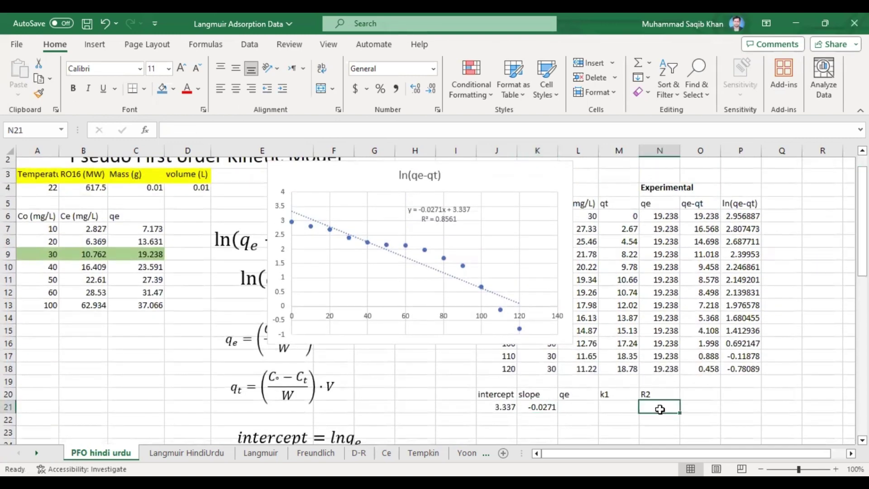
{"action": "type", "text": "0.8"}
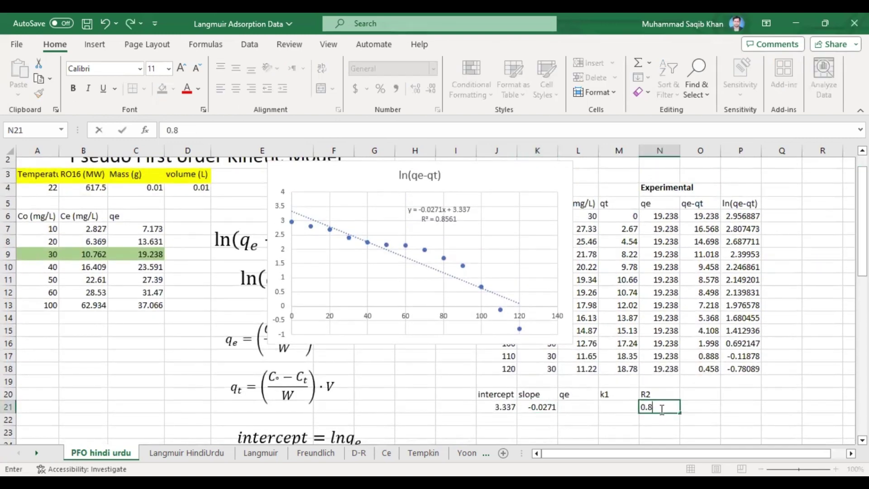
{"action": "type", "text": "561"}
Move the ln(qe-qt) chart off the model equations, over the data columns, and highlight k1 in the linear equation
{"action": "left_click", "coordinate": [576, 406]}
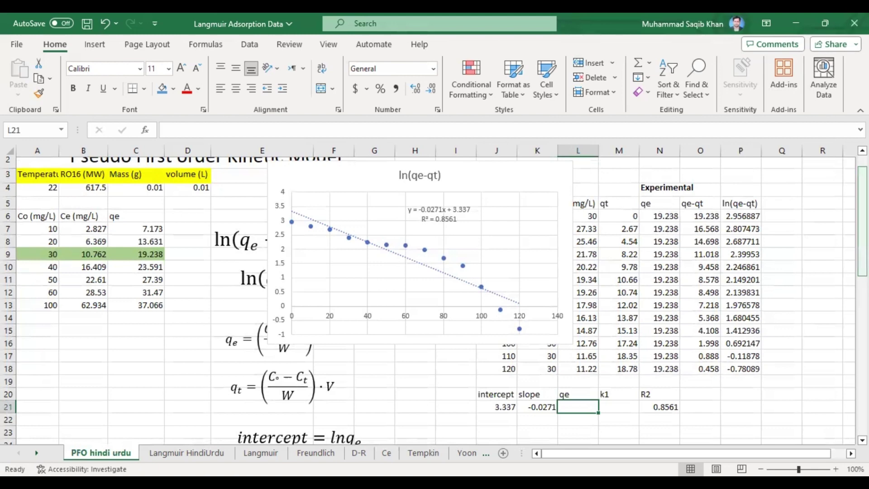
{"action": "mouse_move", "coordinate": [862, 249]}
{"action": "left_mouse_down"}
{"action": "mouse_move", "coordinate": [862, 274]}
{"action": "mouse_move", "coordinate": [863, 252]}
{"action": "left_mouse_up"}
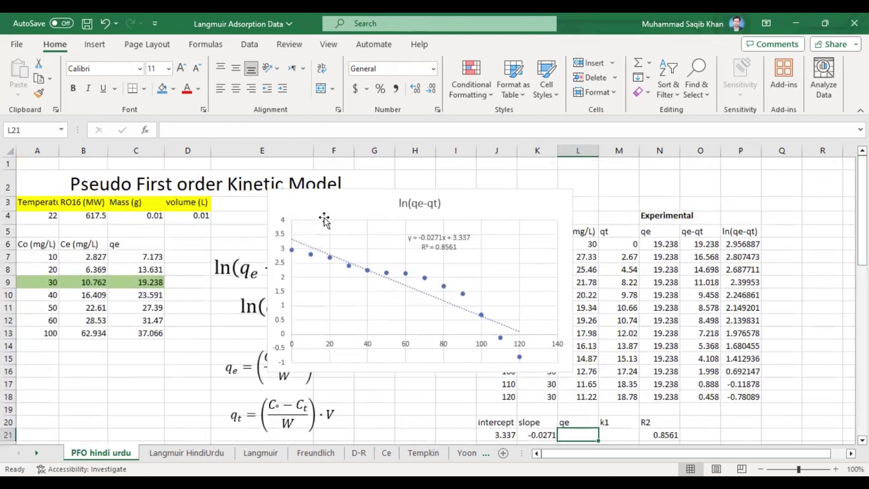
{"action": "left_click_drag", "start_coordinate": [324, 208], "coordinate": [526, 192]}
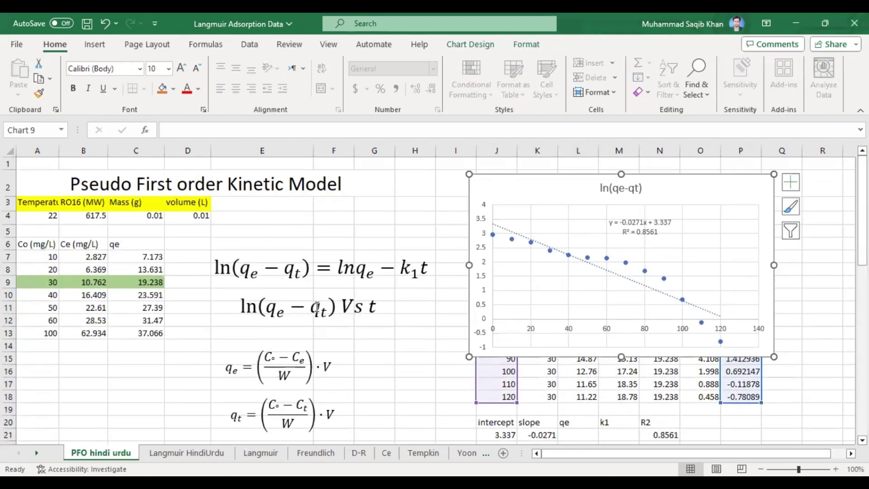
{"action": "left_click_drag", "start_coordinate": [339, 267], "coordinate": [420, 270]}
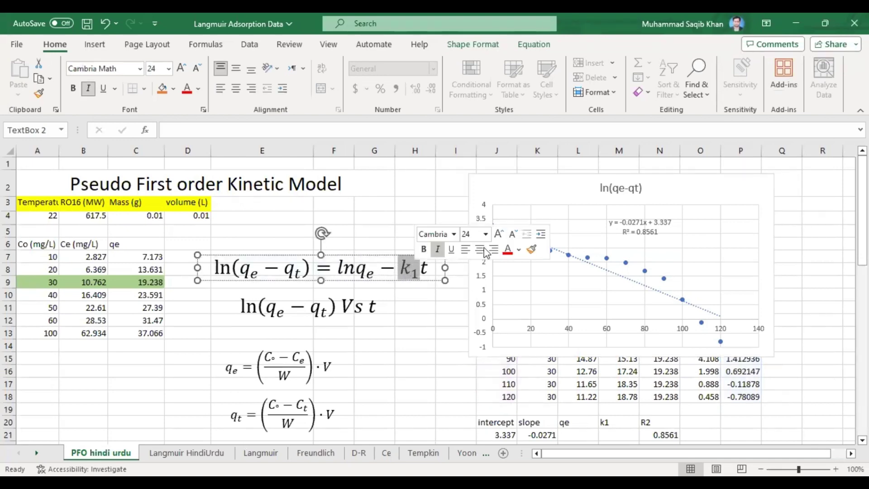
Move the "intercept = lnqe" and "qe = anti ln of intercept" equation boxes up beneath the qt formula
{"action": "left_click_drag", "start_coordinate": [863, 181], "coordinate": [862, 221]}
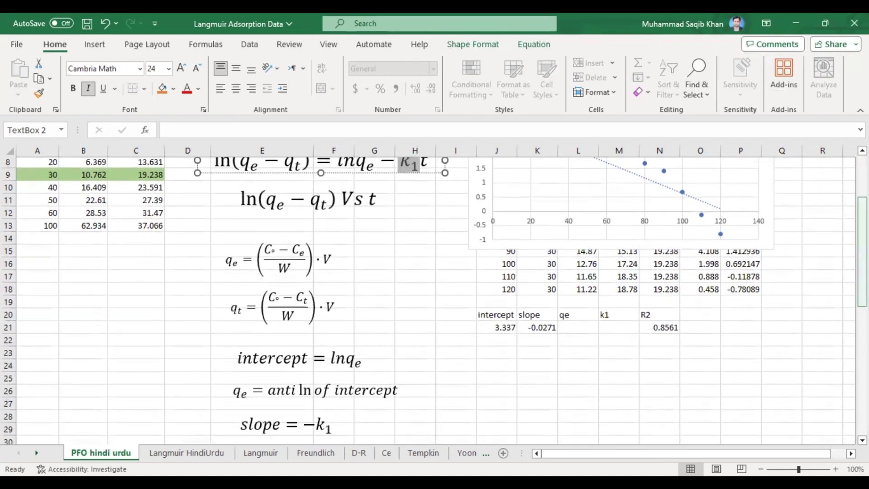
{"action": "left_click", "coordinate": [305, 362]}
{"action": "left_click_drag", "start_coordinate": [288, 345], "coordinate": [289, 327]}
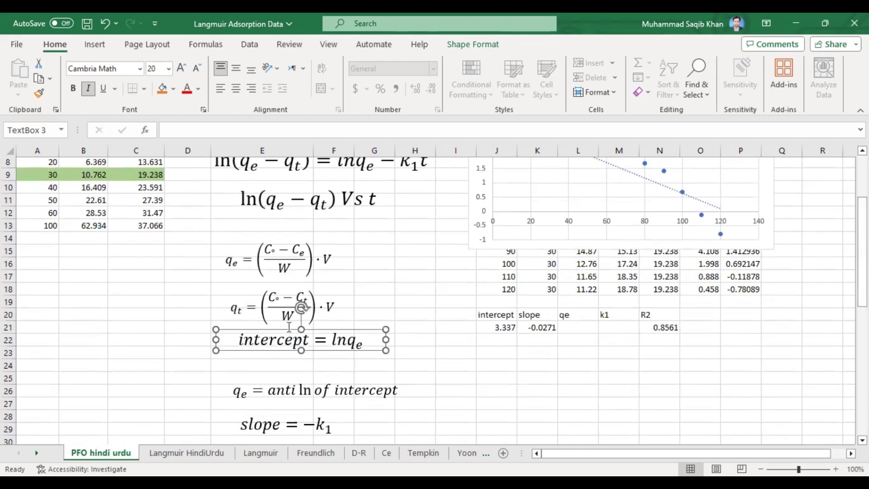
{"action": "left_click", "coordinate": [278, 396]}
{"action": "left_click_drag", "start_coordinate": [275, 385], "coordinate": [273, 358]}
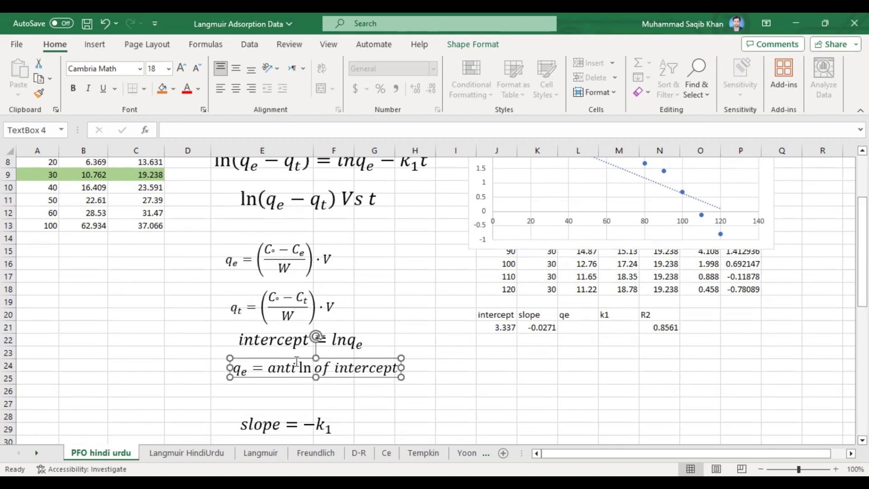
Calculate qe from the intercept with =EXP(J21) in L21
{"action": "left_click", "coordinate": [565, 328]}
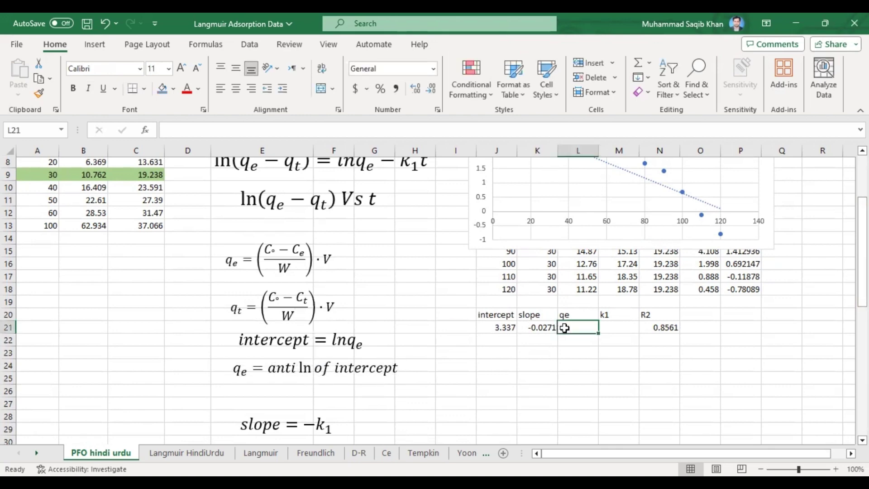
{"action": "type", "text": "="}
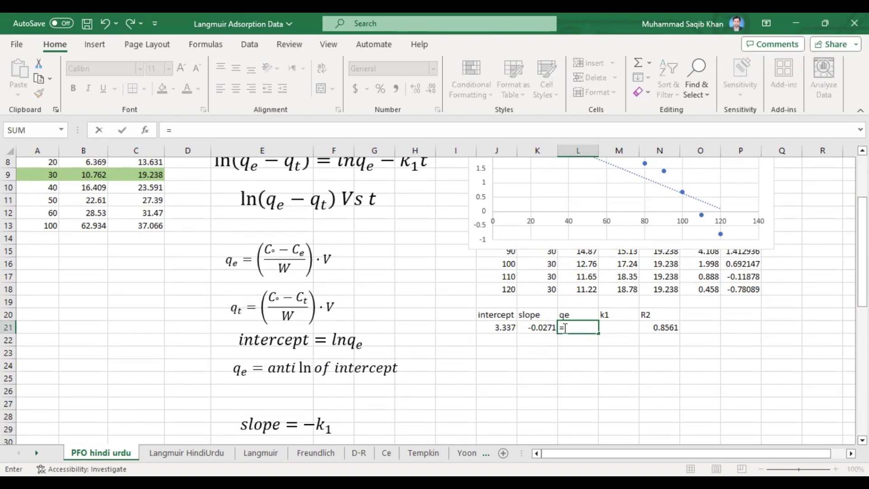
{"action": "type", "text": "exp"}
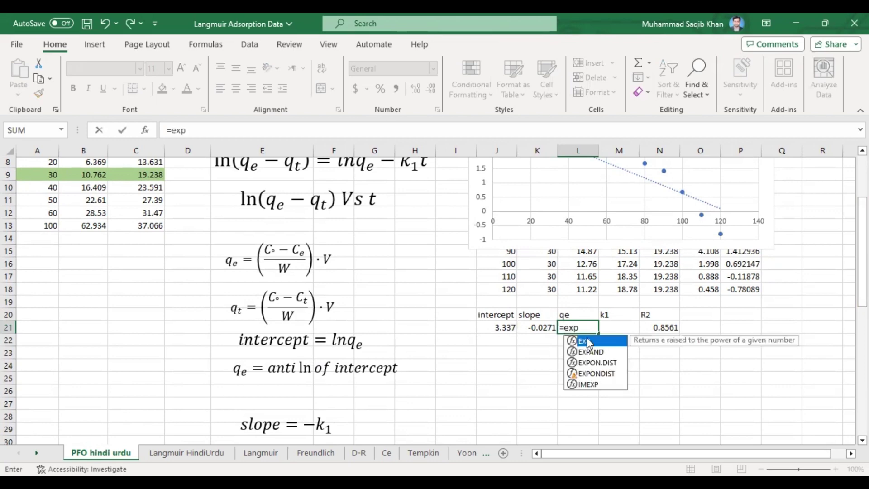
{"action": "key", "text": "Tab"}
{"action": "left_click", "coordinate": [509, 327]}
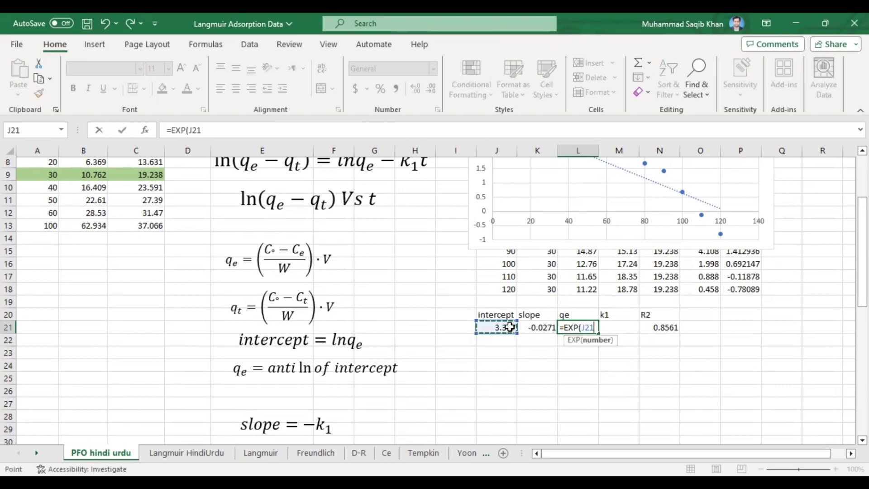
{"action": "type", "text": ")"}
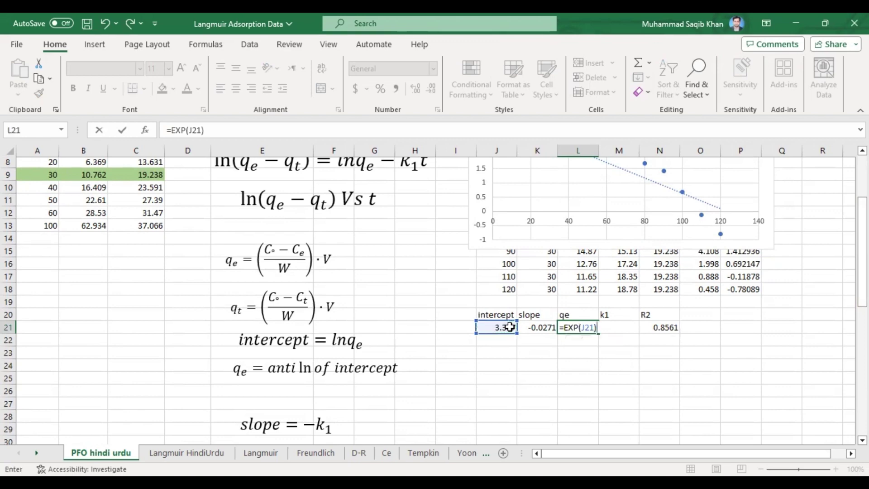
{"action": "key", "text": "Return"}
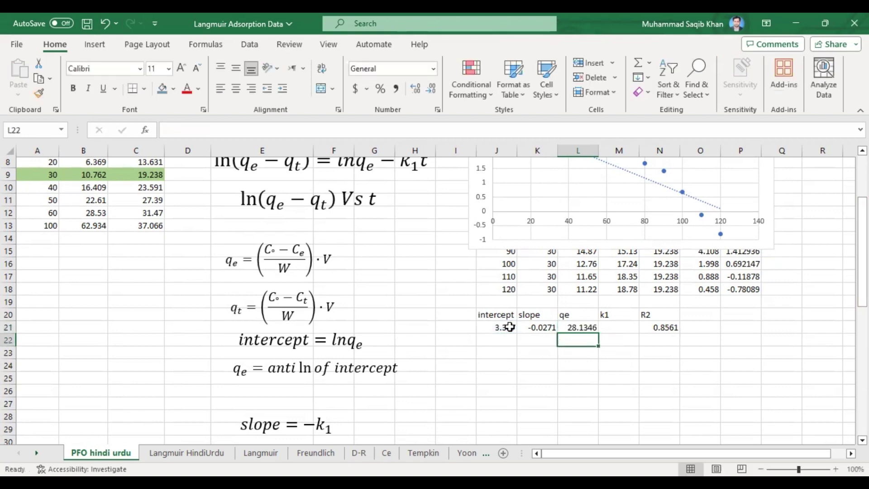
Compare the qe in L21 with the experimental qe in C9 and add the label "Calculated" in L19
{"action": "left_click", "coordinate": [569, 326]}
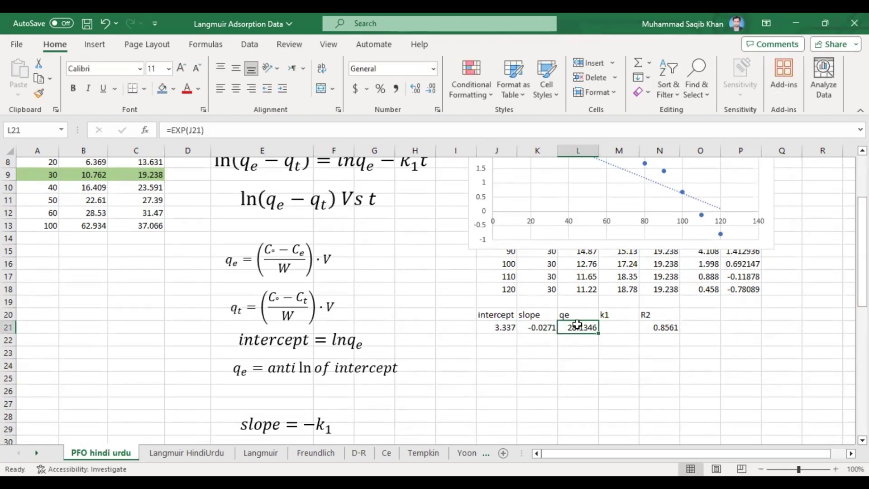
{"action": "left_click", "coordinate": [136, 173]}
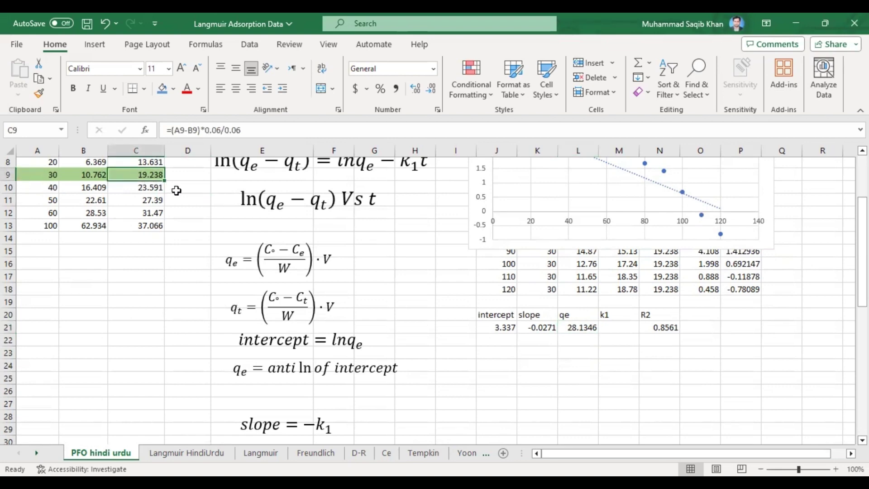
{"action": "left_click", "coordinate": [573, 302]}
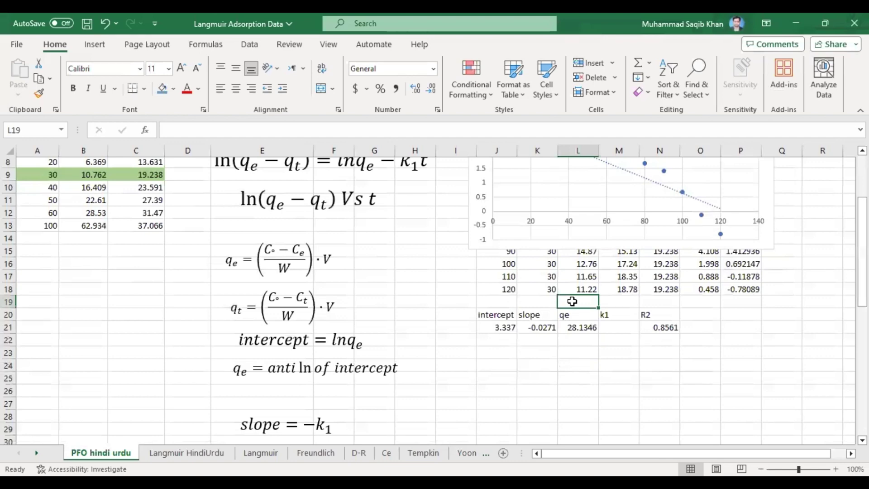
{"action": "type", "text": "Ct"}
{"action": "type", "text": "alcu"}
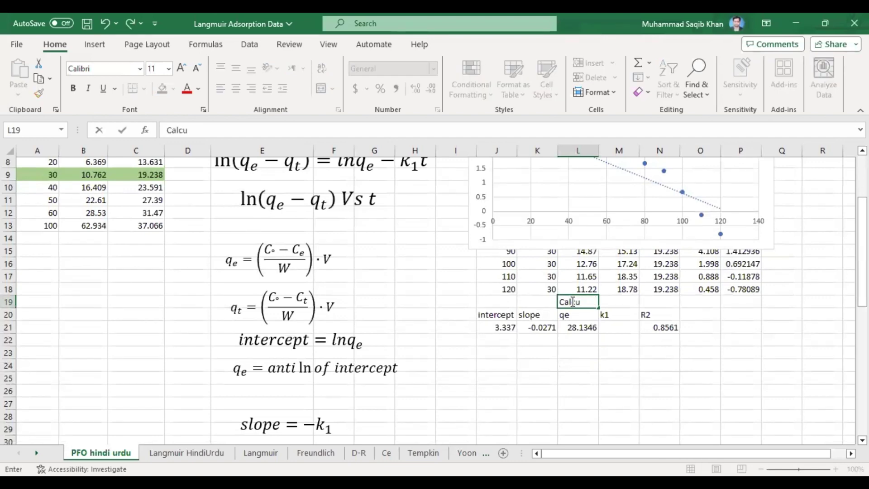
{"action": "type", "text": "lated"}
Make the calculated qe value in L21 bold
{"action": "left_click", "coordinate": [573, 328]}
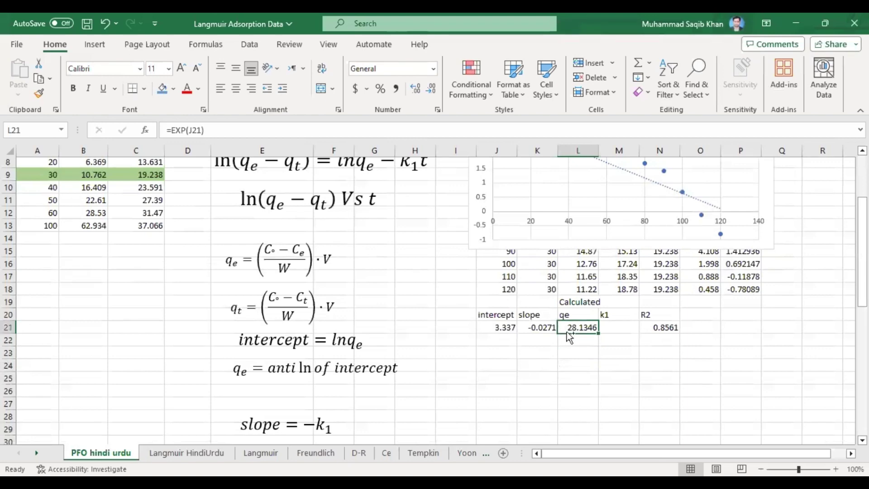
{"action": "key", "text": "ctrl+b"}
{"action": "left_click", "coordinate": [584, 340]}
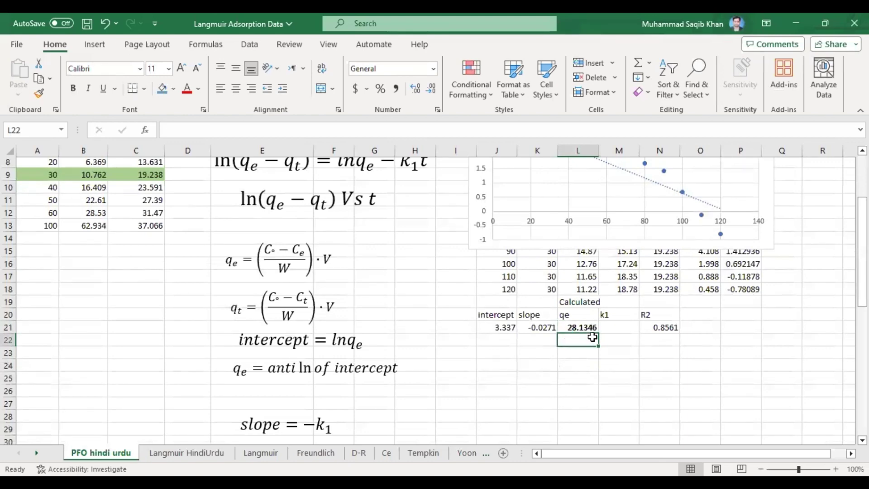
Move the "slope = -k1" equation box up beneath the "qe = anti ln of intercept" equation
{"action": "left_click", "coordinate": [620, 326]}
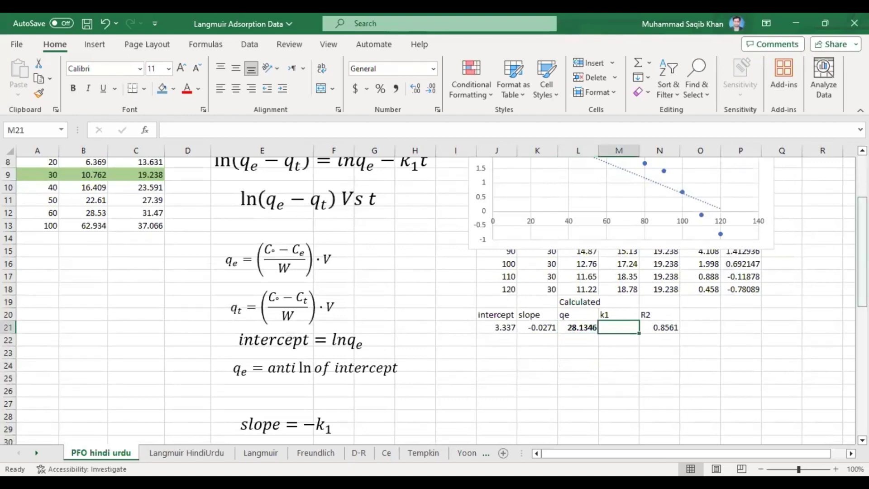
{"action": "left_click", "coordinate": [260, 431]}
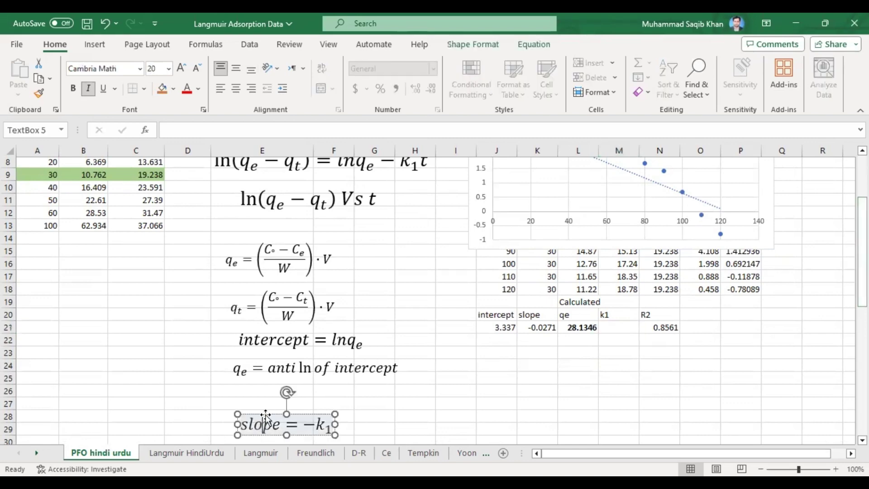
{"action": "left_click_drag", "start_coordinate": [266, 416], "coordinate": [274, 391]}
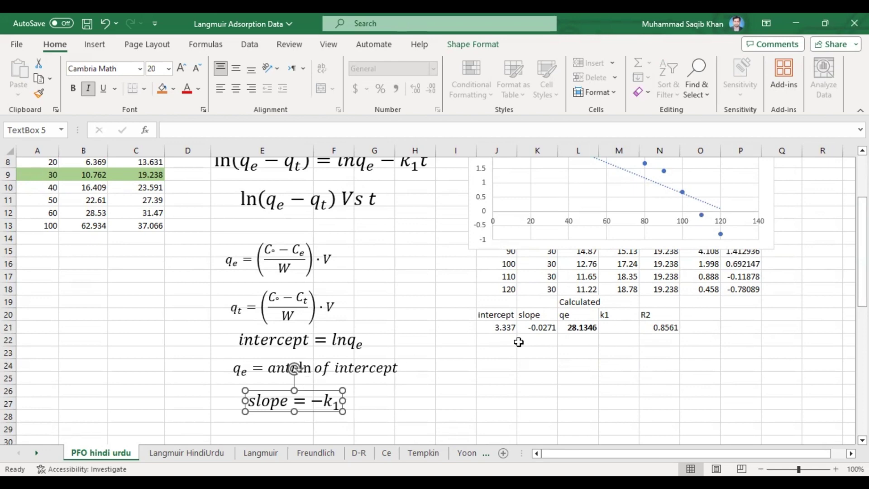
Remove the minus sign from the slope in K21, making it 0.0271, and from k1 in the slope equation box
{"action": "left_click", "coordinate": [536, 328]}
{"action": "double_click", "coordinate": [523, 327]}
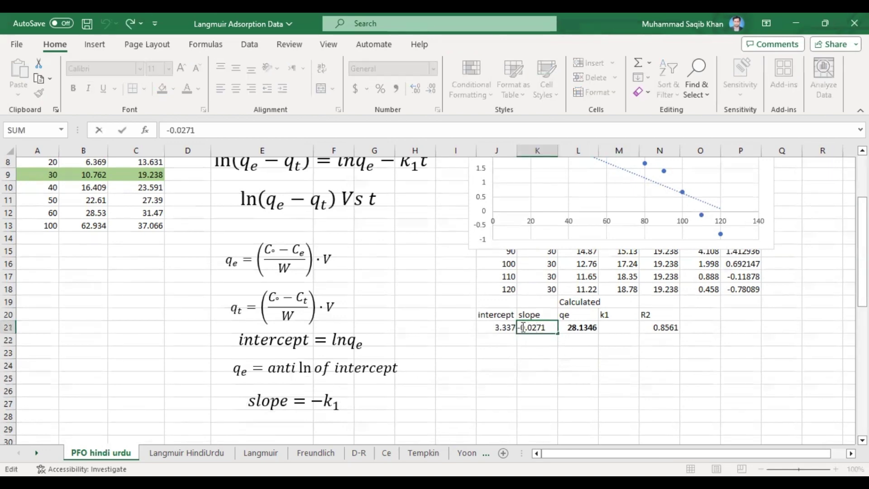
{"action": "key", "text": "BackSpace"}
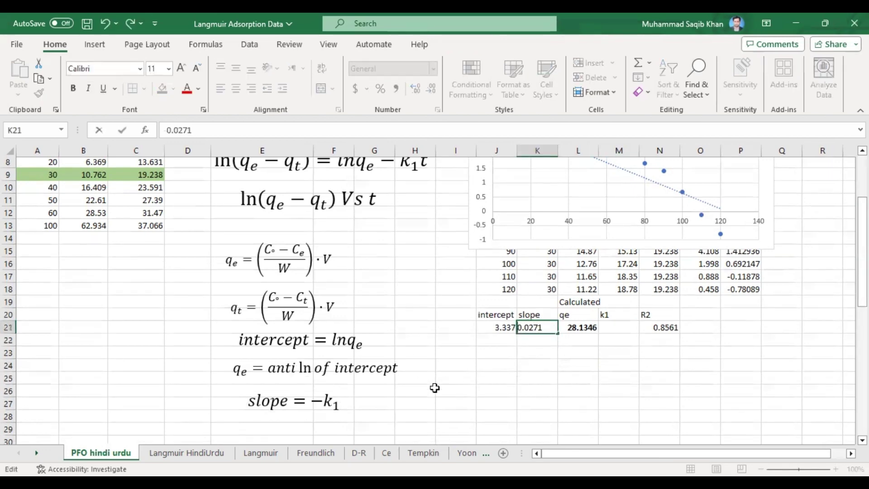
{"action": "left_click", "coordinate": [326, 401]}
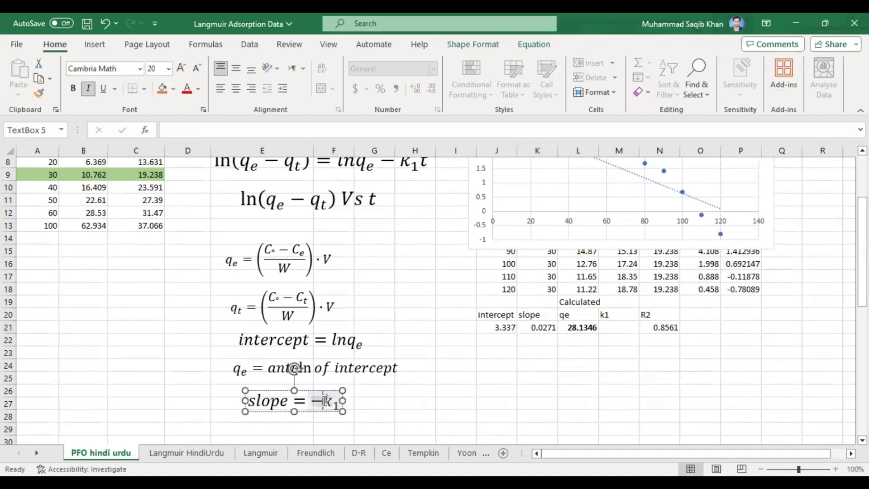
{"action": "key", "text": "BackSpace"}
{"action": "left_click", "coordinate": [389, 392]}
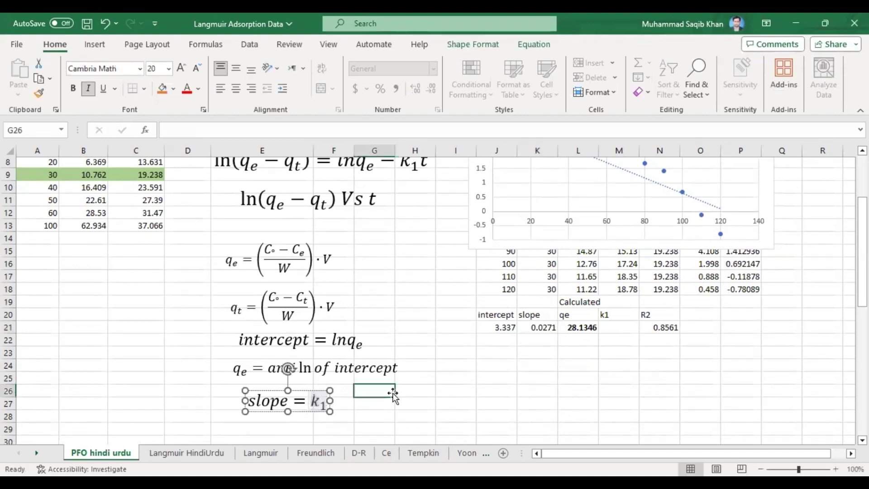
Set the k1 value in M21 equal to the slope in K21 with the formula =K21
{"action": "left_click", "coordinate": [613, 327]}
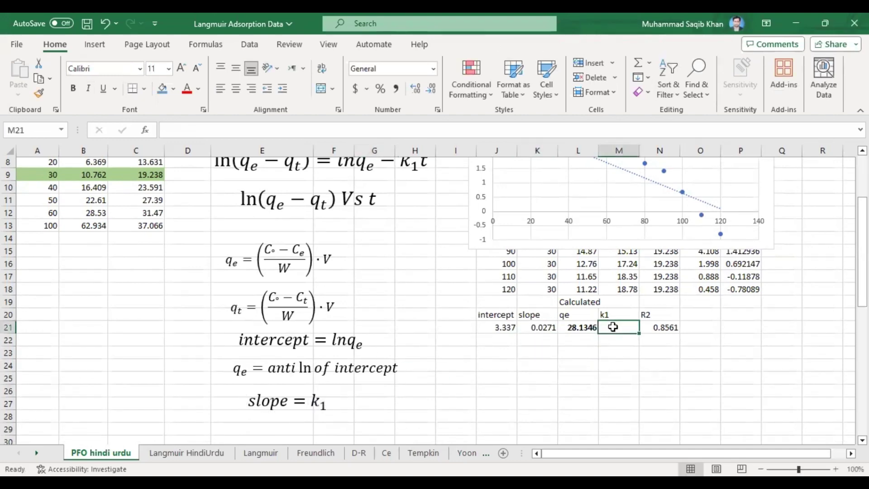
{"action": "type", "text": "="}
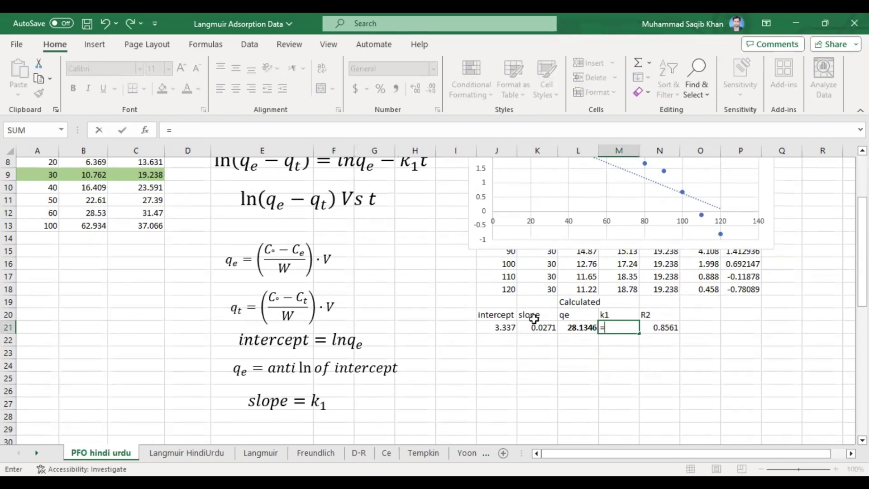
{"action": "left_click", "coordinate": [534, 326]}
{"action": "key", "text": "Return"}
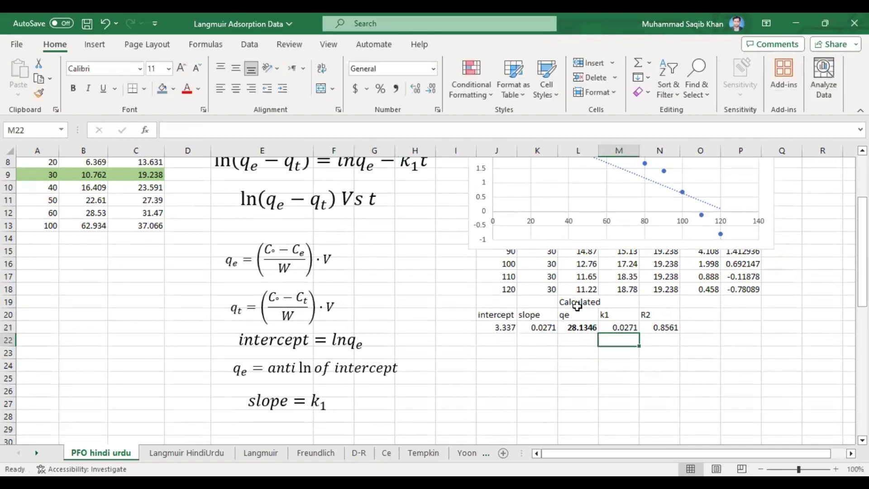
{"action": "left_click", "coordinate": [612, 327]}
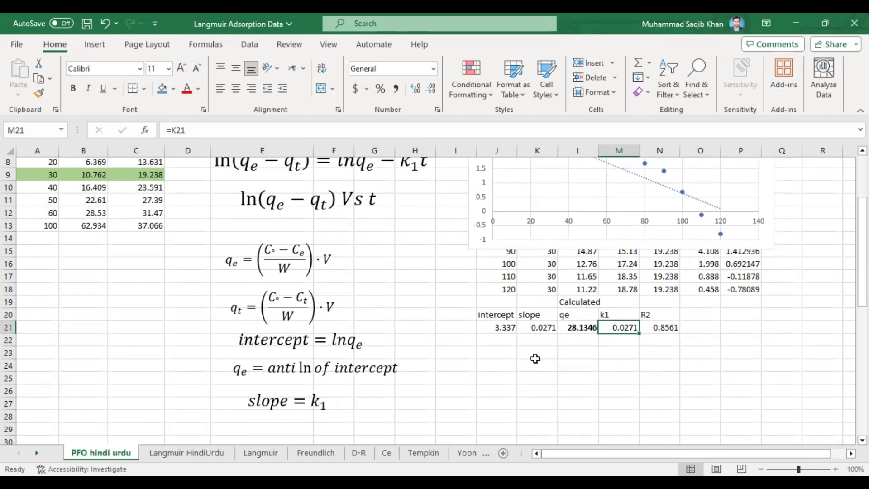
Examine the slope, calculated qe and k1 results below the data table, focusing on the R2 value in N20:N21
{"action": "left_click_drag", "start_coordinate": [497, 313], "coordinate": [525, 327]}
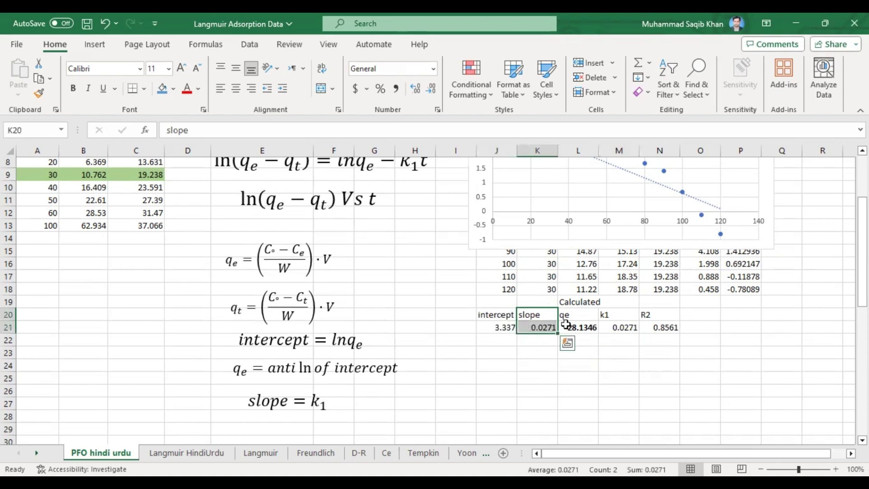
{"action": "left_click_drag", "start_coordinate": [570, 318], "coordinate": [652, 327]}
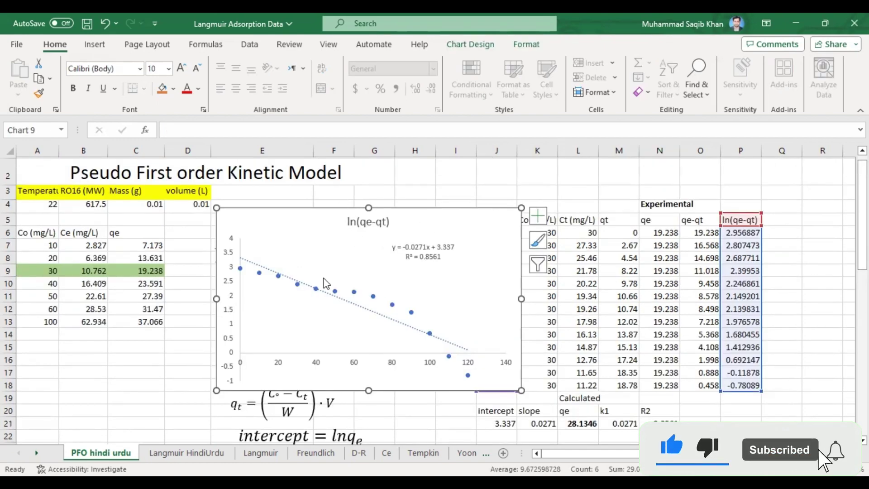
{"action": "left_click_drag", "start_coordinate": [862, 213], "coordinate": [863, 249]}
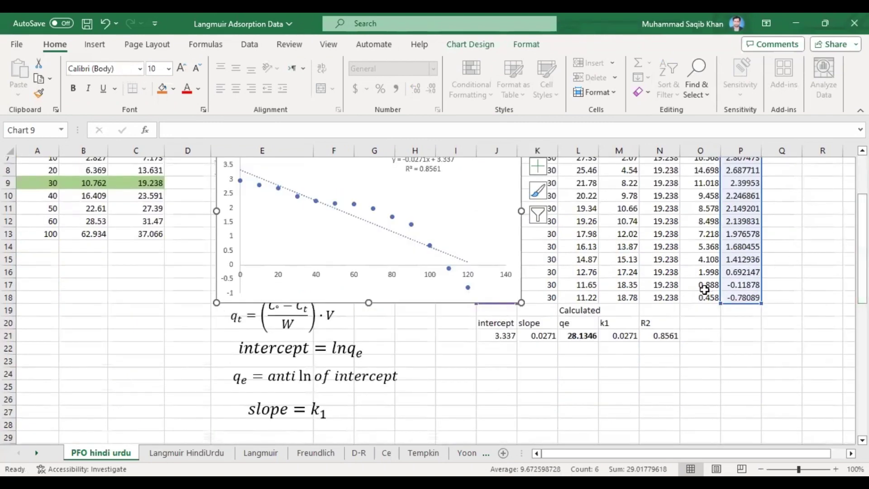
{"action": "left_click_drag", "start_coordinate": [570, 325], "coordinate": [662, 331]}
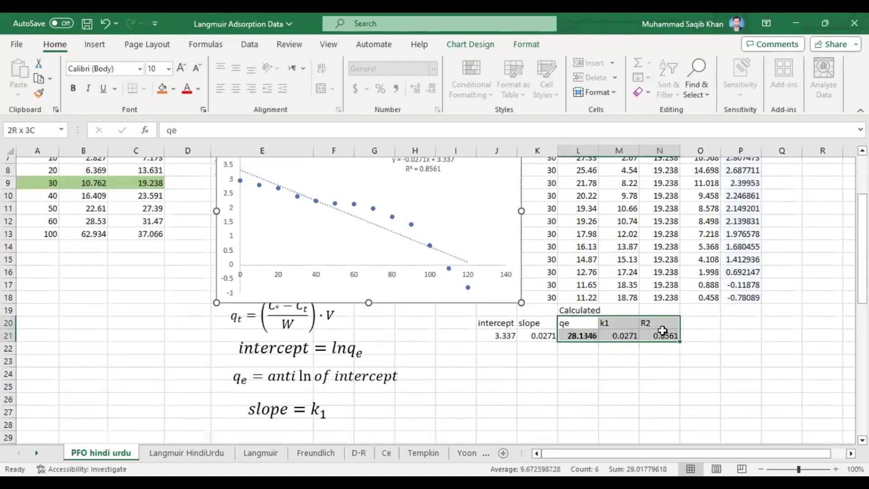
{"action": "left_click", "coordinate": [656, 323]}
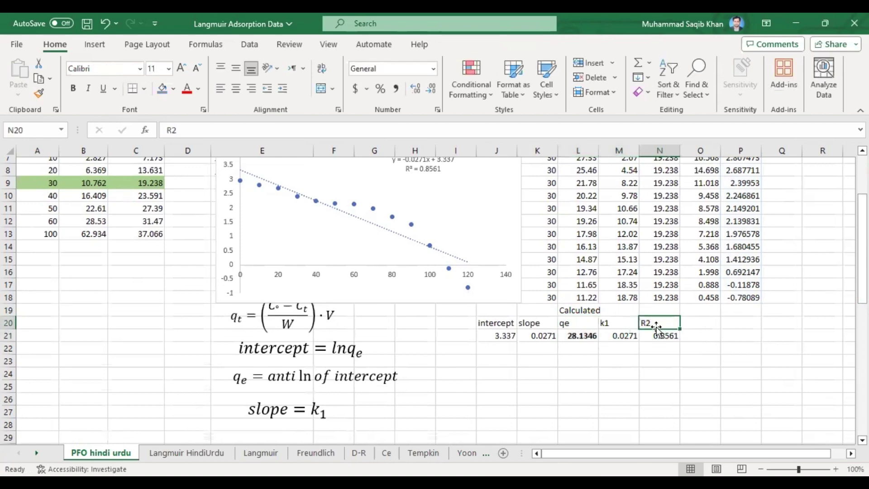
{"action": "left_click_drag", "start_coordinate": [657, 322], "coordinate": [659, 334]}
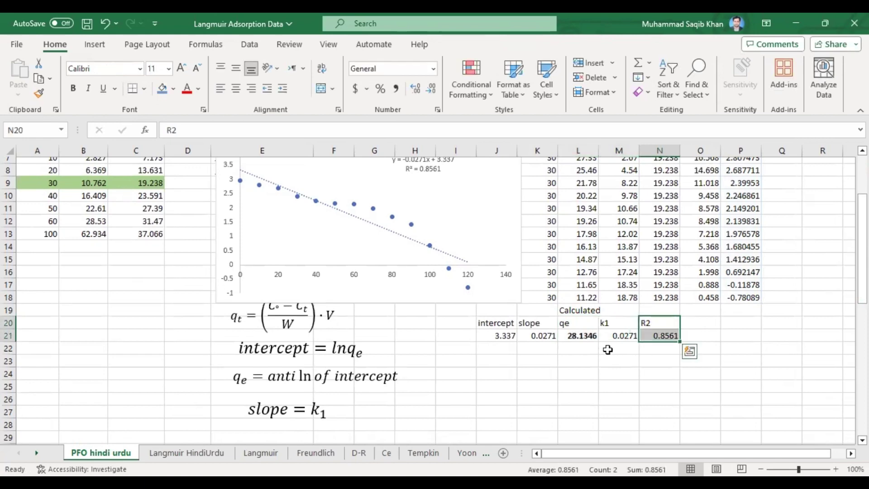
{"action": "left_click", "coordinate": [648, 335]}
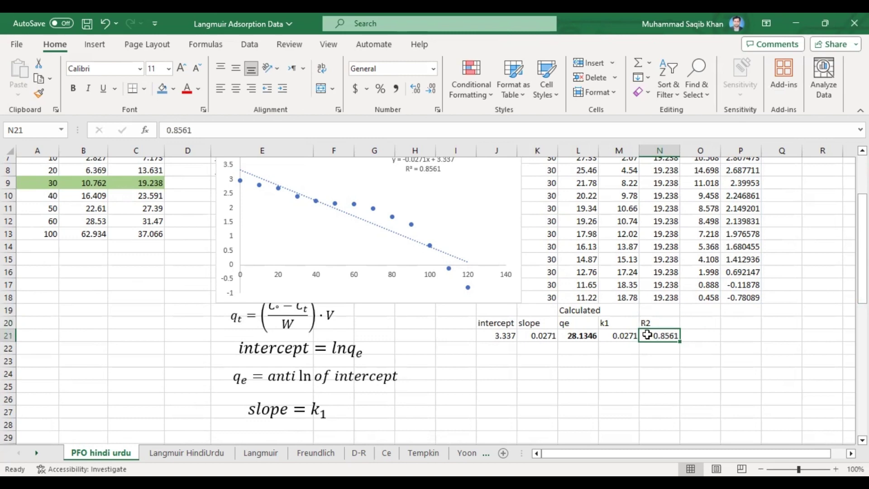
{"action": "left_click_drag", "start_coordinate": [652, 321], "coordinate": [653, 334]}
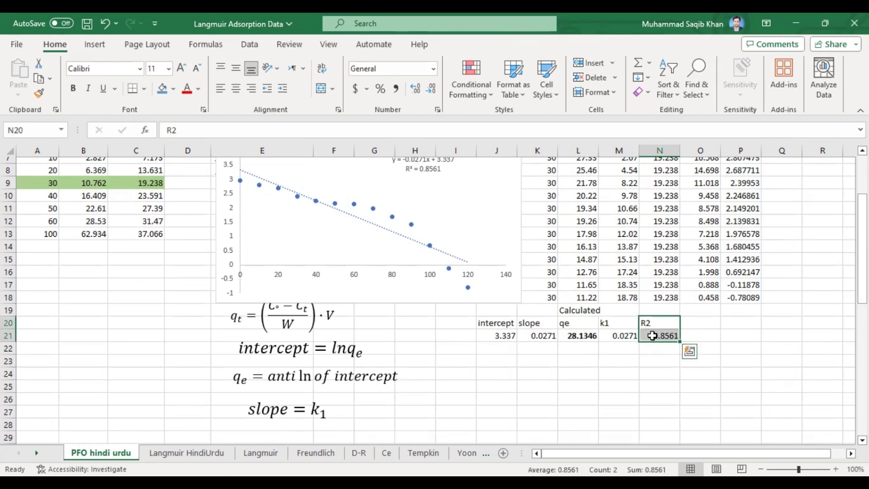
{"action": "left_click", "coordinate": [652, 336]}
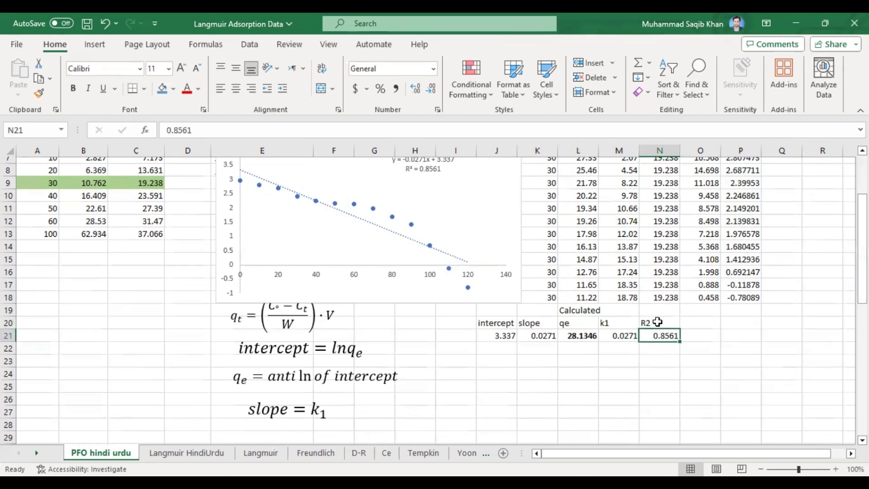
{"action": "left_click", "coordinate": [657, 325]}
Review the full parameter set in J20:N21, from intercept to R2, alongside the ln(qe-qt) chart and the data table
{"action": "left_click_drag", "start_coordinate": [661, 336], "coordinate": [563, 322]}
{"action": "left_click_drag", "start_coordinate": [863, 249], "coordinate": [862, 210]}
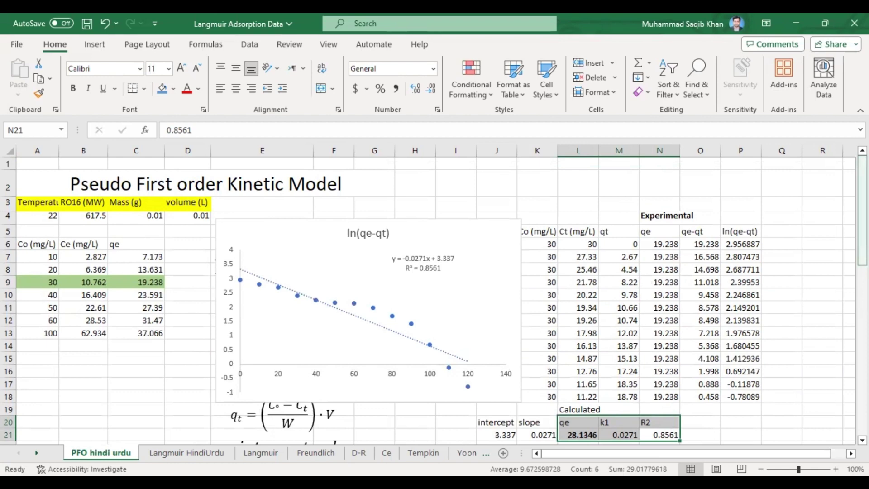
{"action": "mouse_move", "coordinate": [863, 210]}
{"action": "left_mouse_down"}
{"action": "mouse_move", "coordinate": [862, 222]}
{"action": "mouse_move", "coordinate": [862, 214]}
{"action": "left_mouse_up"}
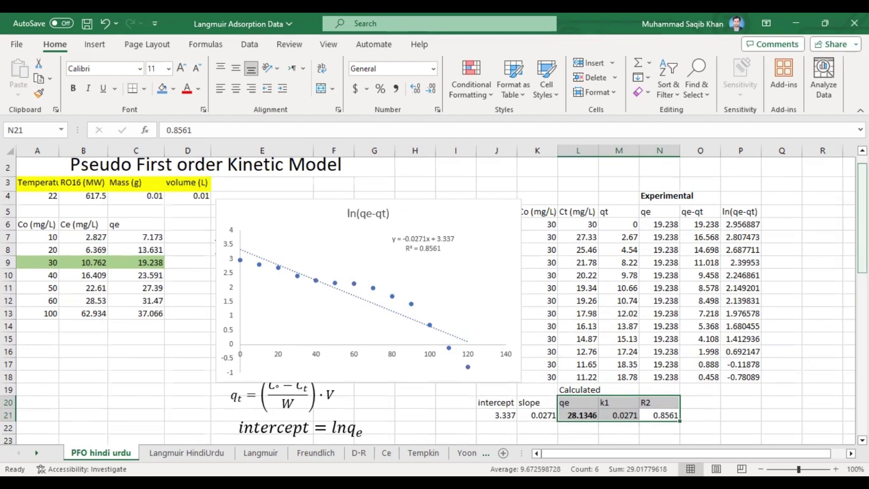
{"action": "left_click_drag", "start_coordinate": [863, 217], "coordinate": [862, 241]}
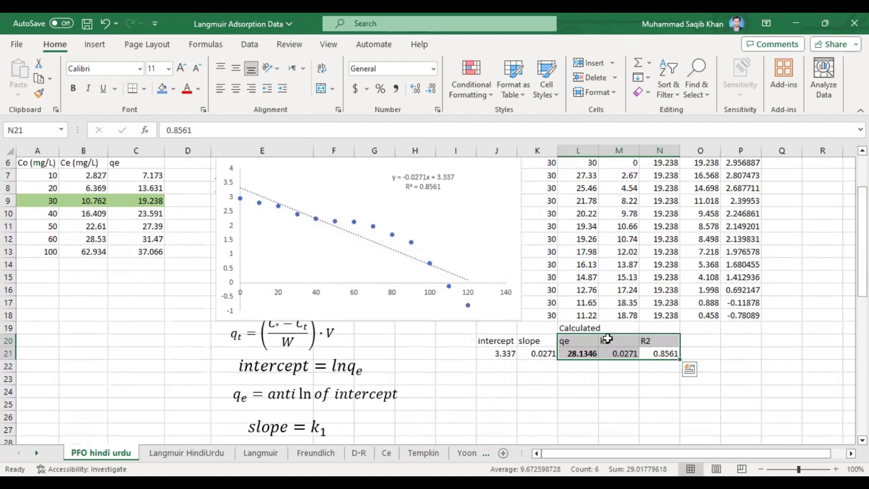
{"action": "left_click_drag", "start_coordinate": [578, 340], "coordinate": [612, 355]}
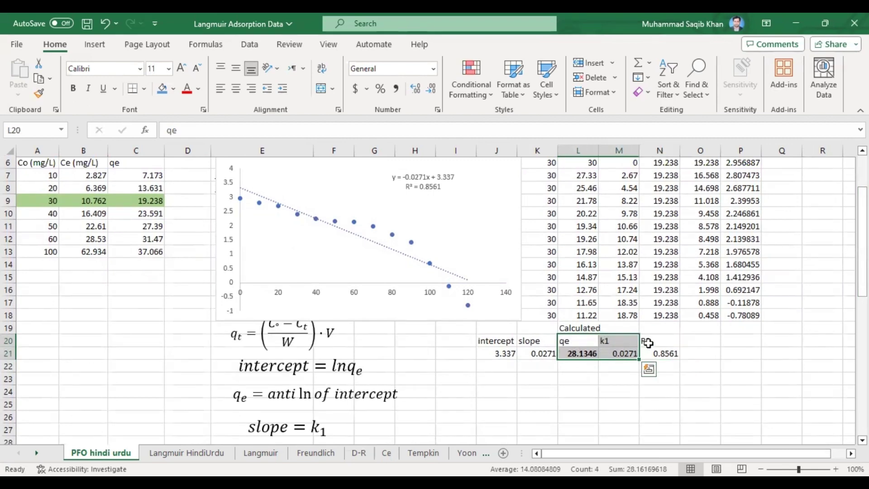
{"action": "left_click_drag", "start_coordinate": [645, 344], "coordinate": [652, 353]}
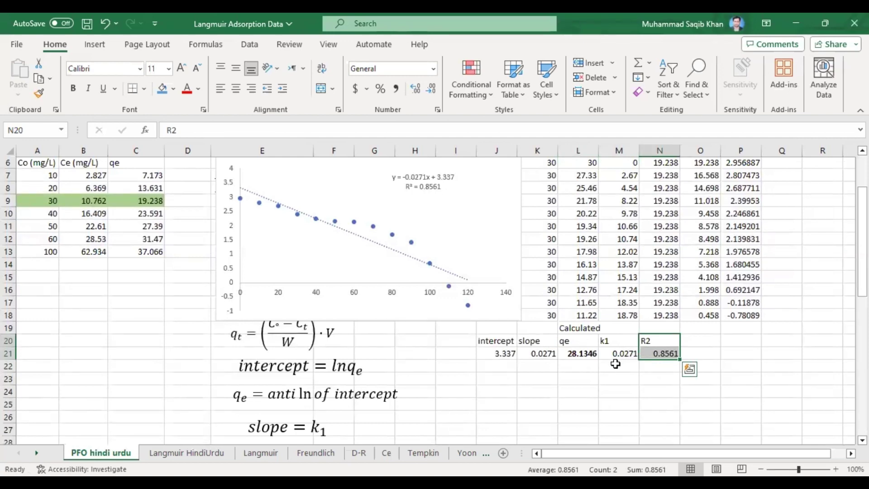
{"action": "left_click_drag", "start_coordinate": [488, 341], "coordinate": [651, 353]}
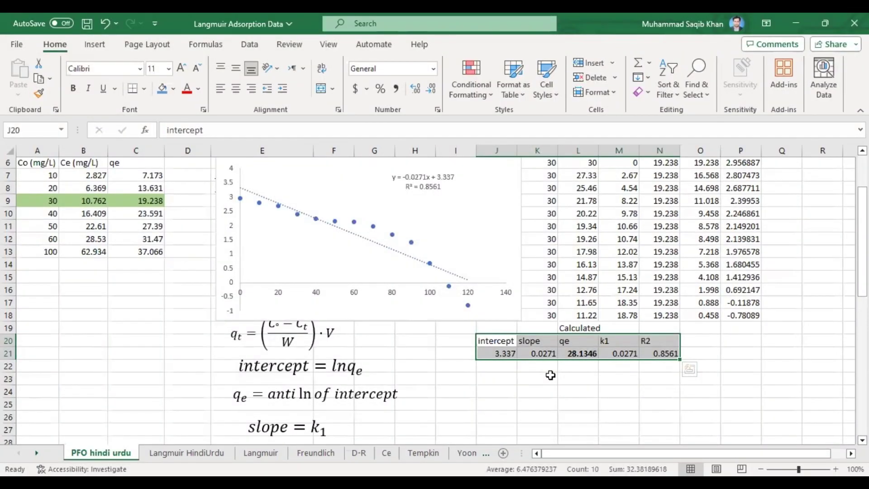
{"action": "left_click", "coordinate": [489, 341]}
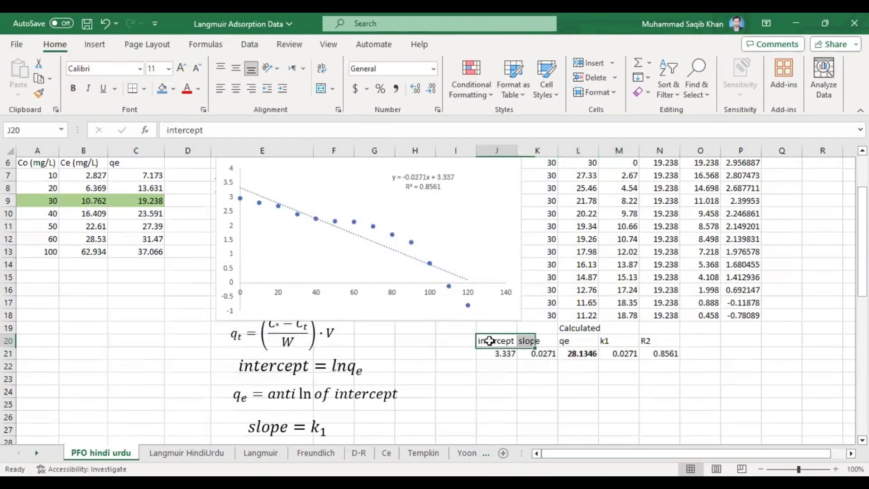